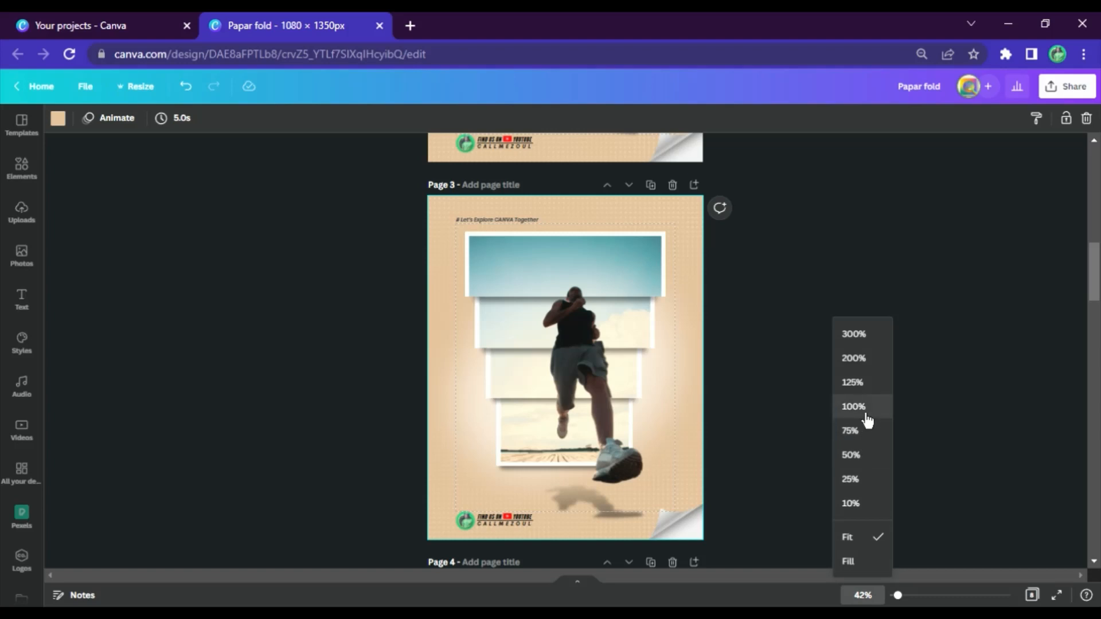
Examine the finished paper fold design on page 3 and the photos and elements listed on page 4.
{"action": "left_click", "coordinate": [863, 408]}
{"action": "scroll", "coordinate": [899, 261], "scroll_direction": "up", "scroll_amount": 1}
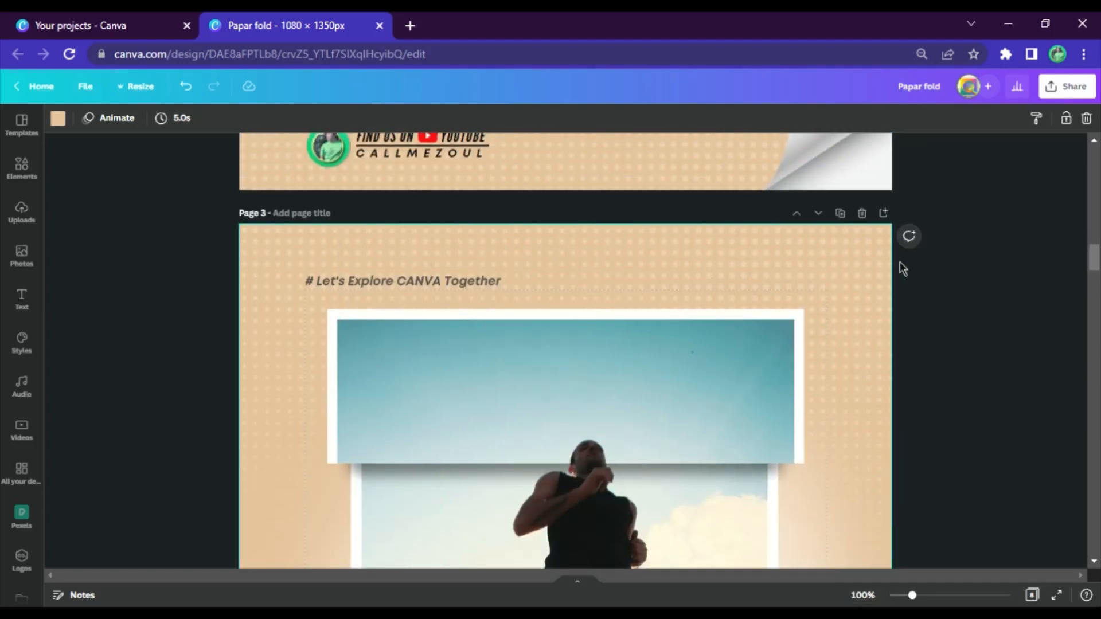
{"action": "scroll", "coordinate": [900, 267], "scroll_direction": "down", "scroll_amount": 5}
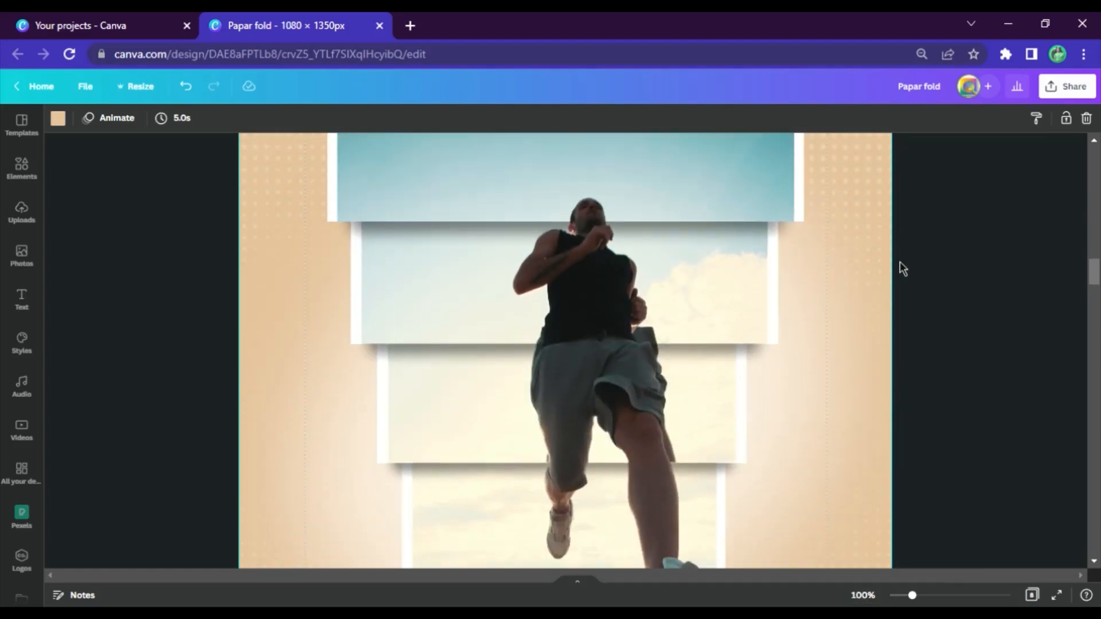
{"action": "scroll", "coordinate": [899, 264], "scroll_direction": "down", "scroll_amount": 3}
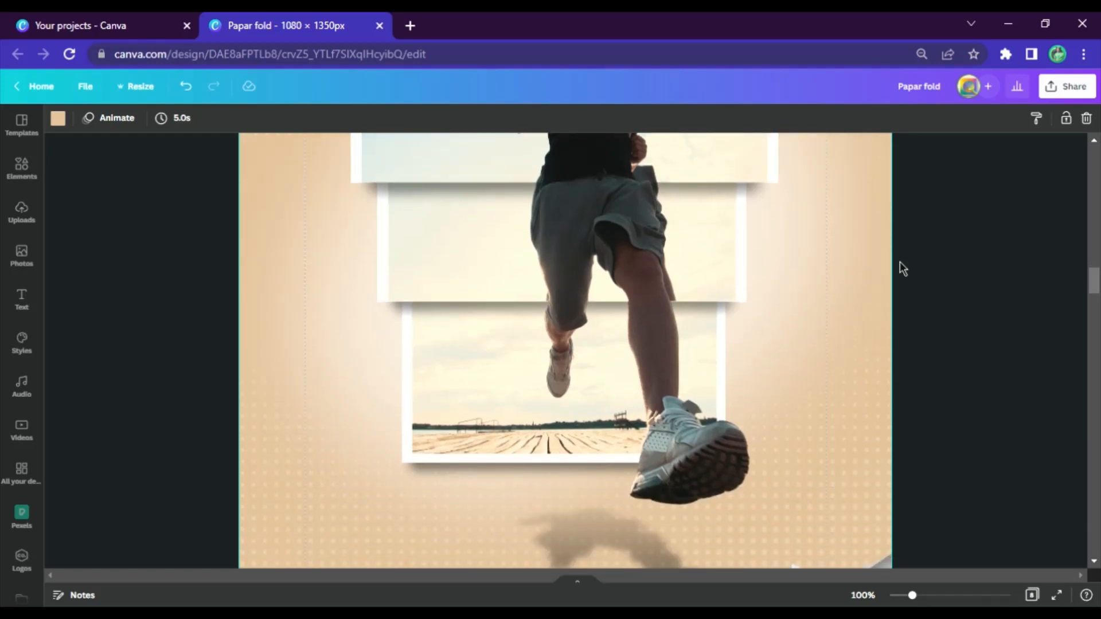
{"action": "scroll", "coordinate": [900, 262], "scroll_direction": "down", "scroll_amount": 9}
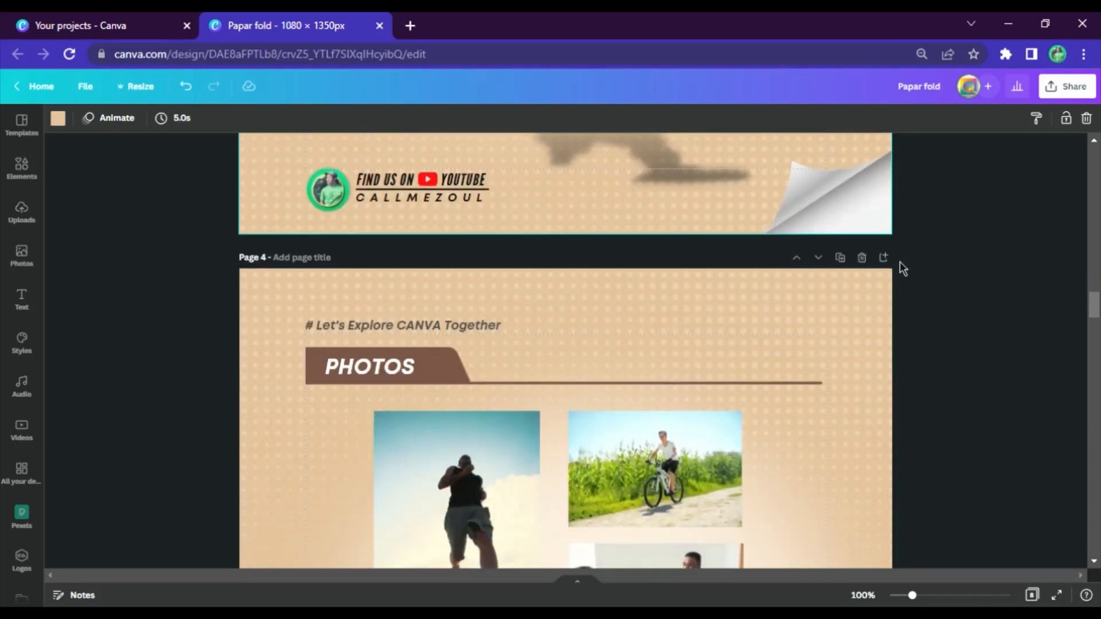
{"action": "scroll", "coordinate": [899, 261], "scroll_direction": "down", "scroll_amount": 2}
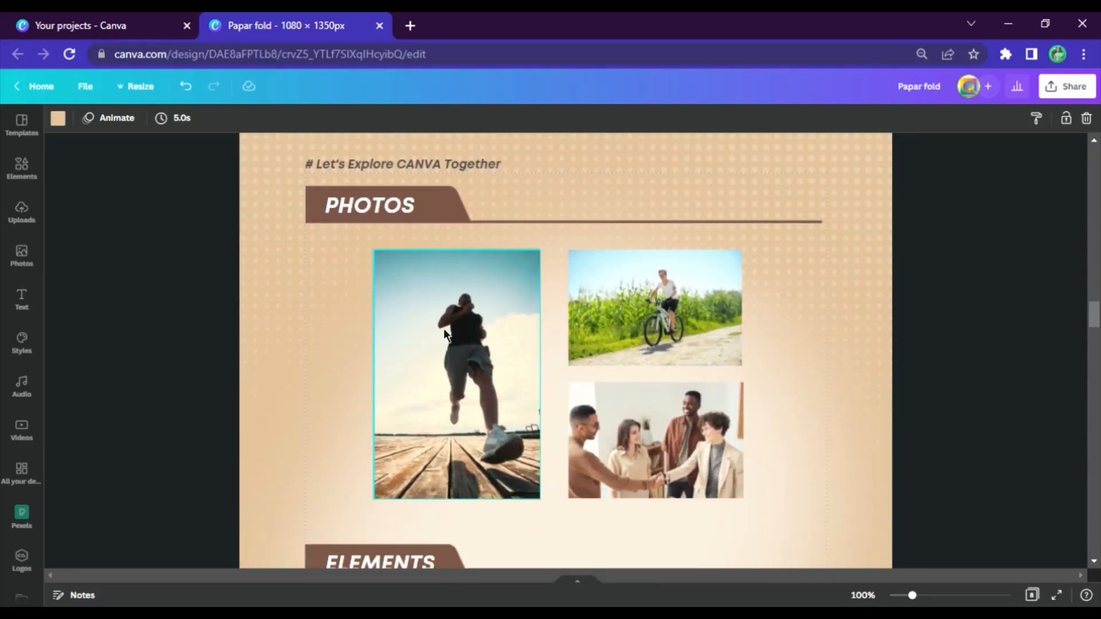
{"action": "scroll", "coordinate": [444, 334], "scroll_direction": "down", "scroll_amount": 6}
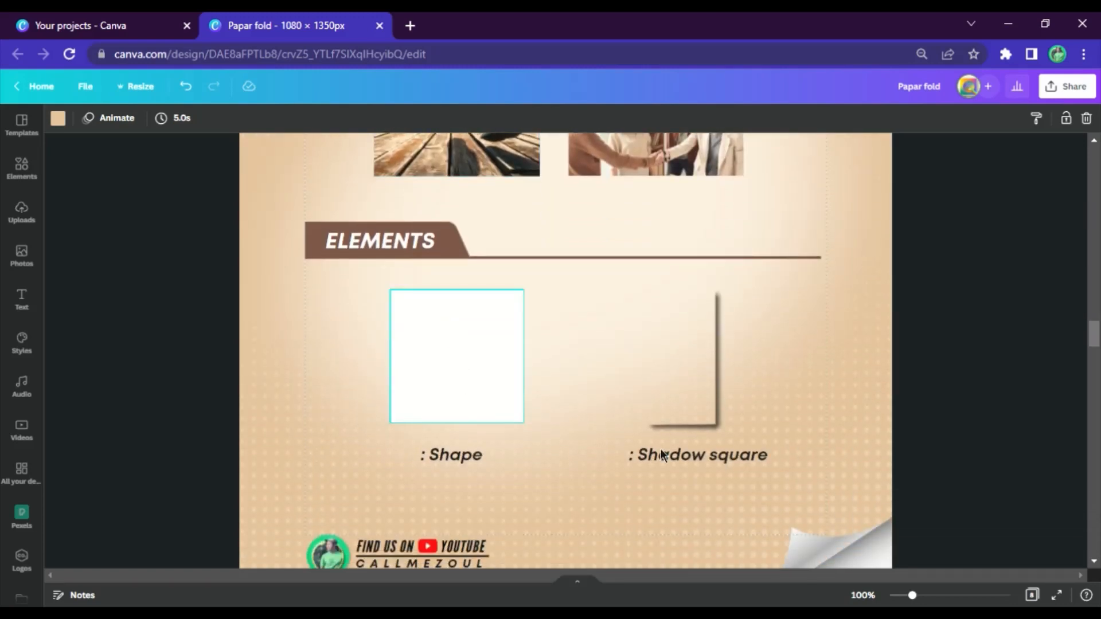
{"action": "scroll", "coordinate": [714, 370], "scroll_direction": "down", "scroll_amount": 9}
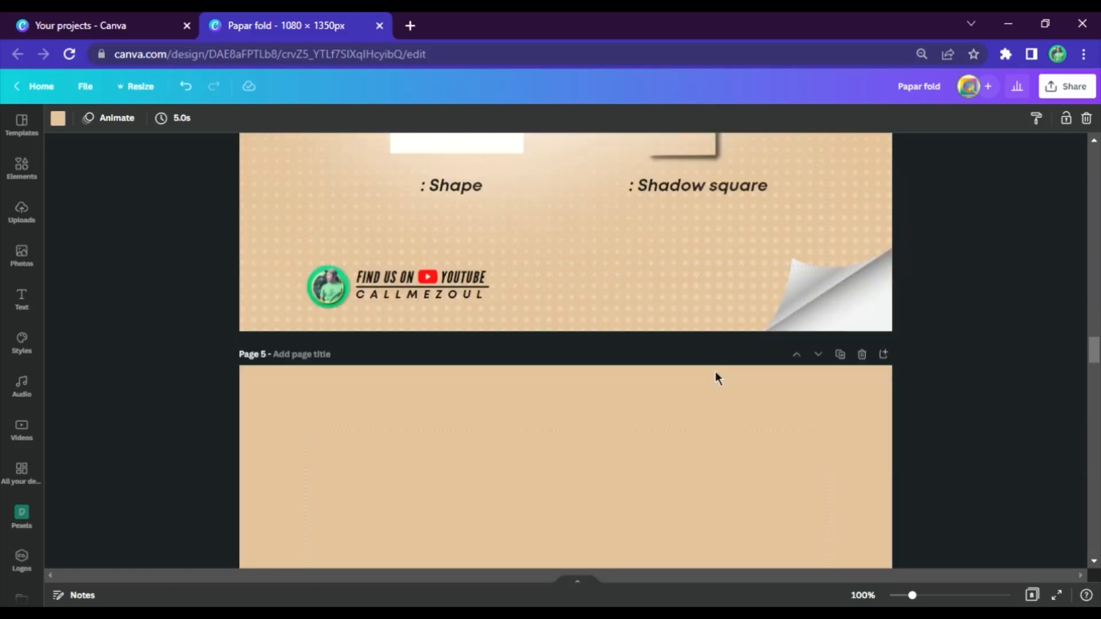
Copy the running man photo from page 4 onto the blank page 5.
{"action": "left_click", "coordinate": [862, 595]}
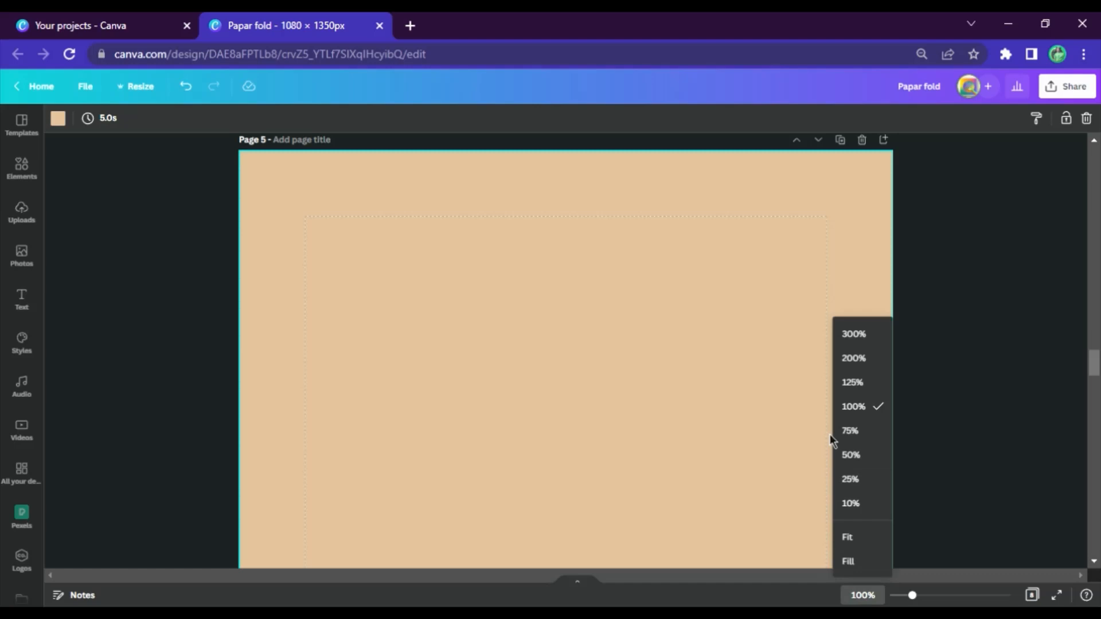
{"action": "left_click", "coordinate": [860, 457]}
{"action": "scroll", "coordinate": [623, 376], "scroll_direction": "up", "scroll_amount": 7}
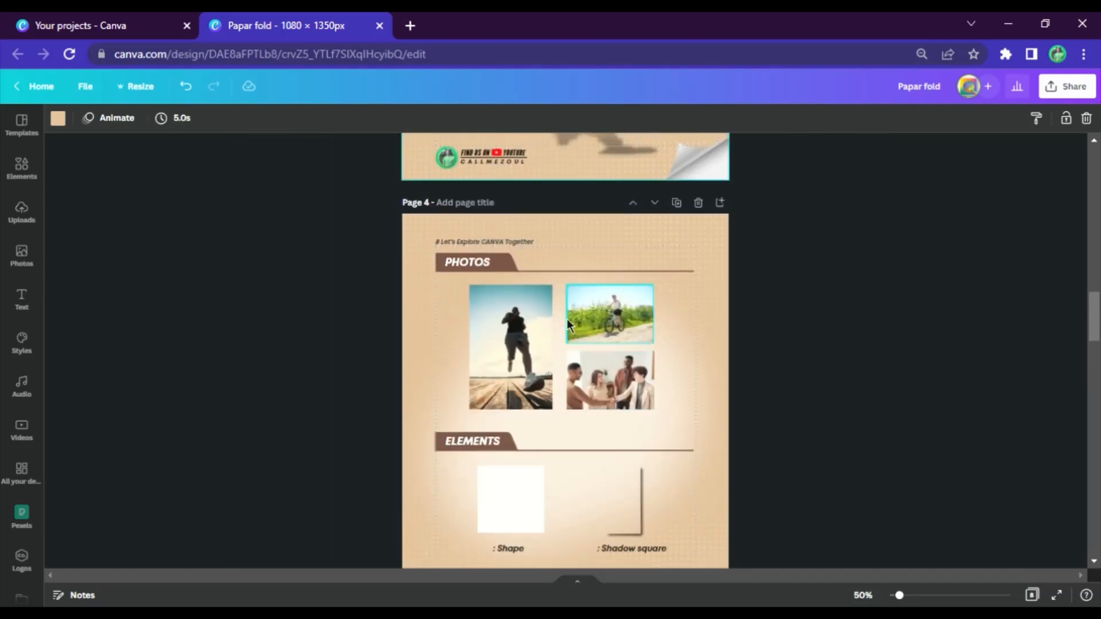
{"action": "left_click", "coordinate": [512, 482]}
{"action": "scroll", "coordinate": [512, 482], "scroll_direction": "down", "scroll_amount": 12}
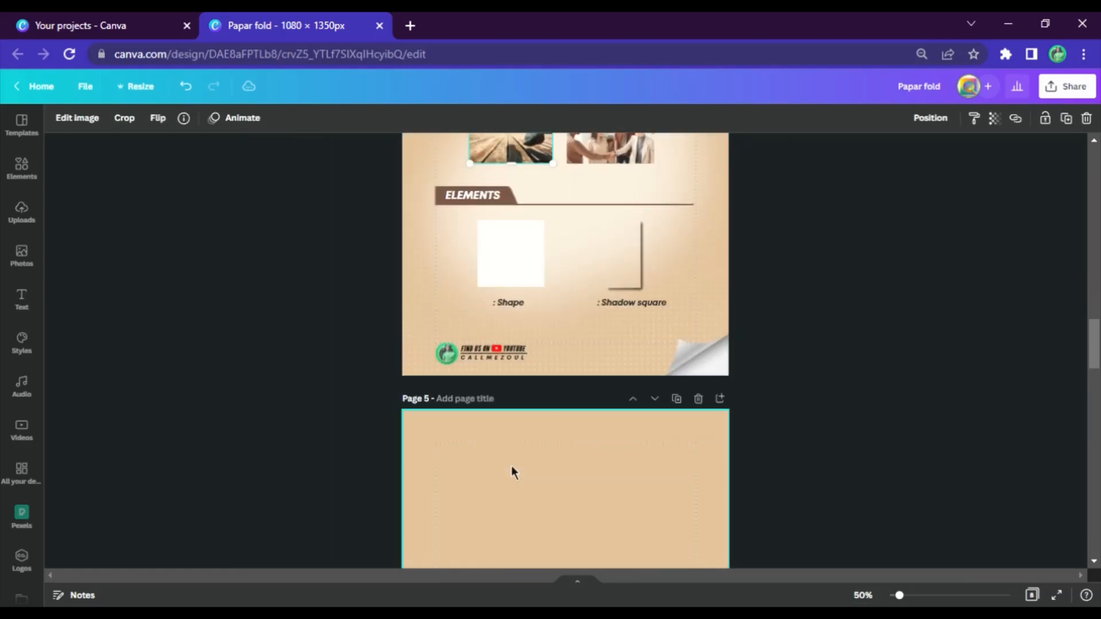
{"action": "scroll", "coordinate": [543, 380], "scroll_direction": "up", "scroll_amount": 1}
{"action": "left_click", "coordinate": [542, 395]}
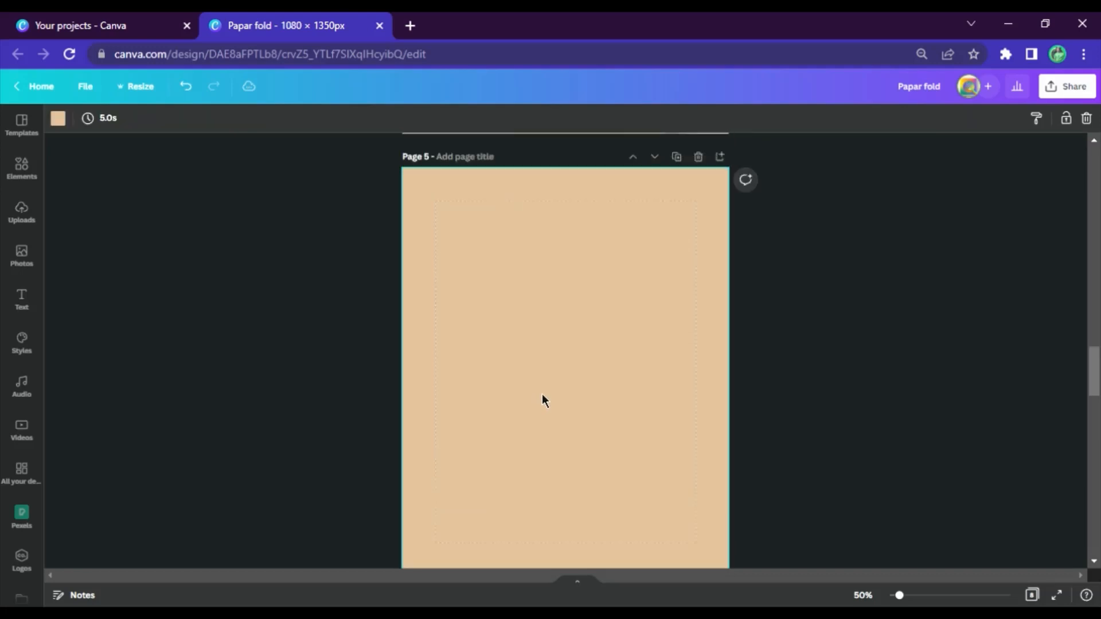
{"action": "key", "text": "ctrl+v"}
Enlarge the running man photo to about two thirds of page 5's width and centre it horizontally near the top.
{"action": "left_click_drag", "start_coordinate": [560, 376], "coordinate": [686, 560]}
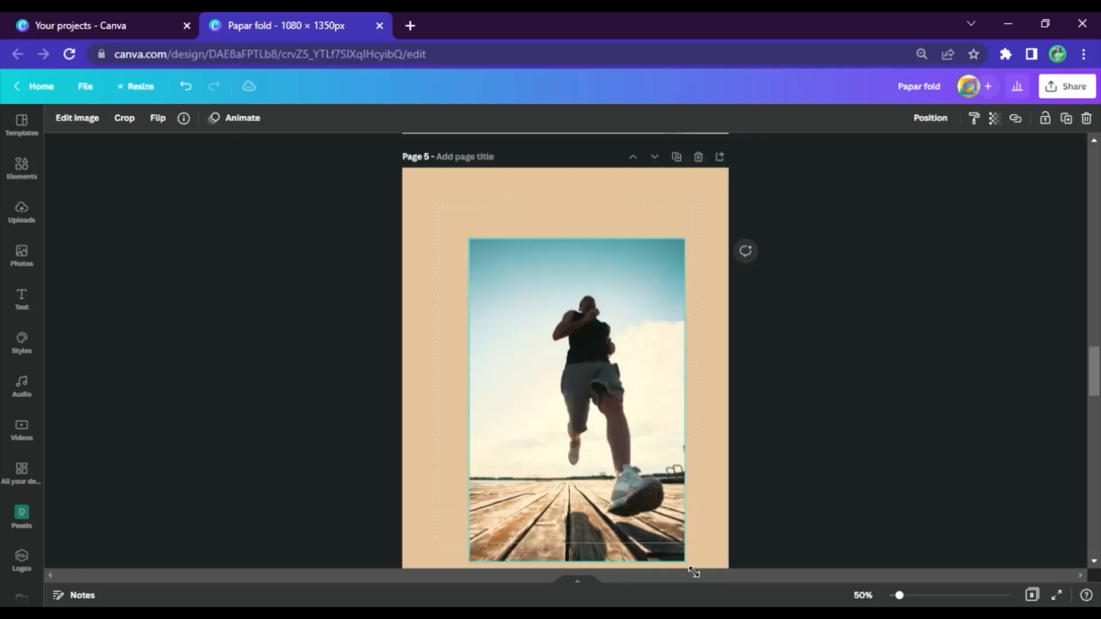
{"action": "left_click_drag", "start_coordinate": [589, 383], "coordinate": [653, 347]}
{"action": "scroll", "coordinate": [583, 321], "scroll_direction": "down", "scroll_amount": 3}
{"action": "scroll", "coordinate": [594, 337], "scroll_direction": "up", "scroll_amount": 3}
Remove the background from a duplicate of the photo and move the cutout runner to the page's right side.
{"action": "left_click", "coordinate": [78, 118]}
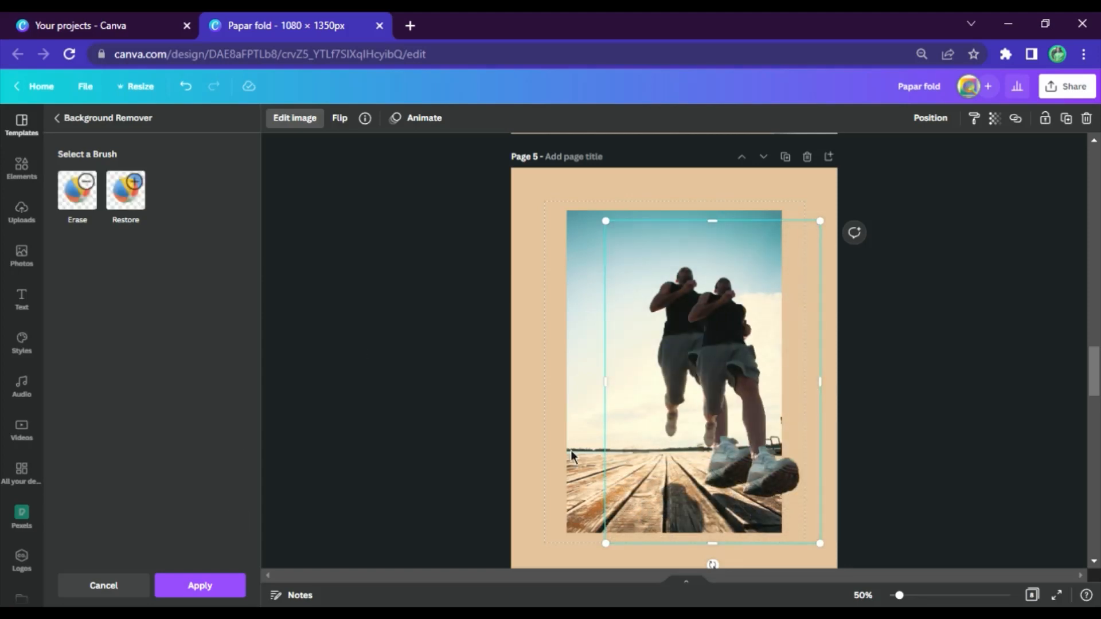
{"action": "left_click", "coordinate": [218, 590]}
{"action": "left_click_drag", "start_coordinate": [761, 383], "coordinate": [816, 371]}
Crop the original photo to its upper sky strip and crop a duplicate to the band directly beneath it.
{"action": "left_click", "coordinate": [588, 342]}
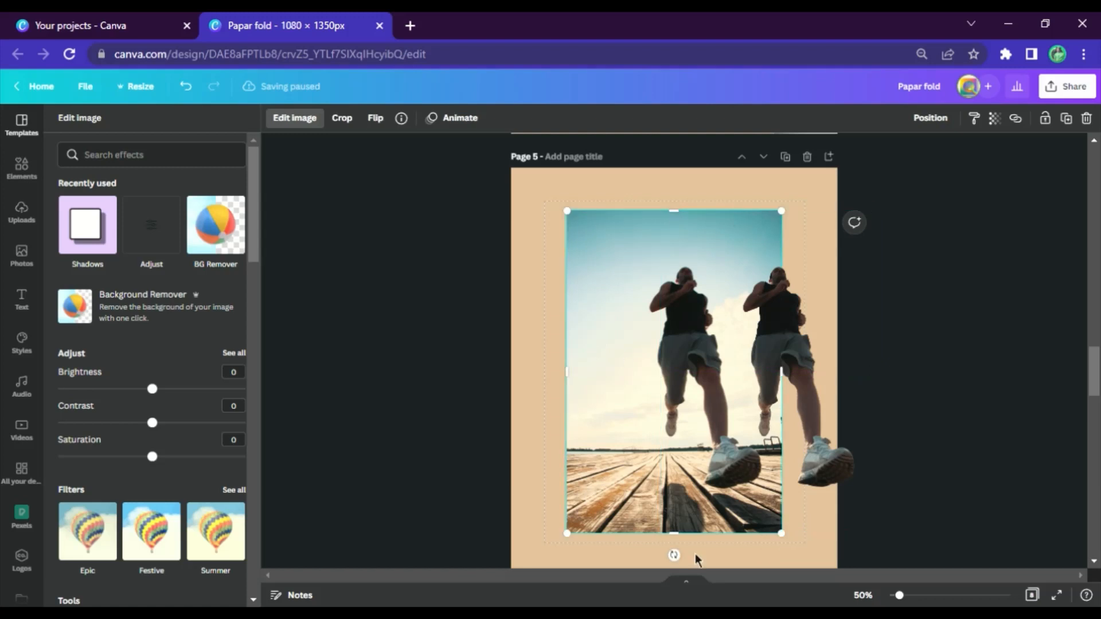
{"action": "left_click_drag", "start_coordinate": [699, 538], "coordinate": [651, 258]}
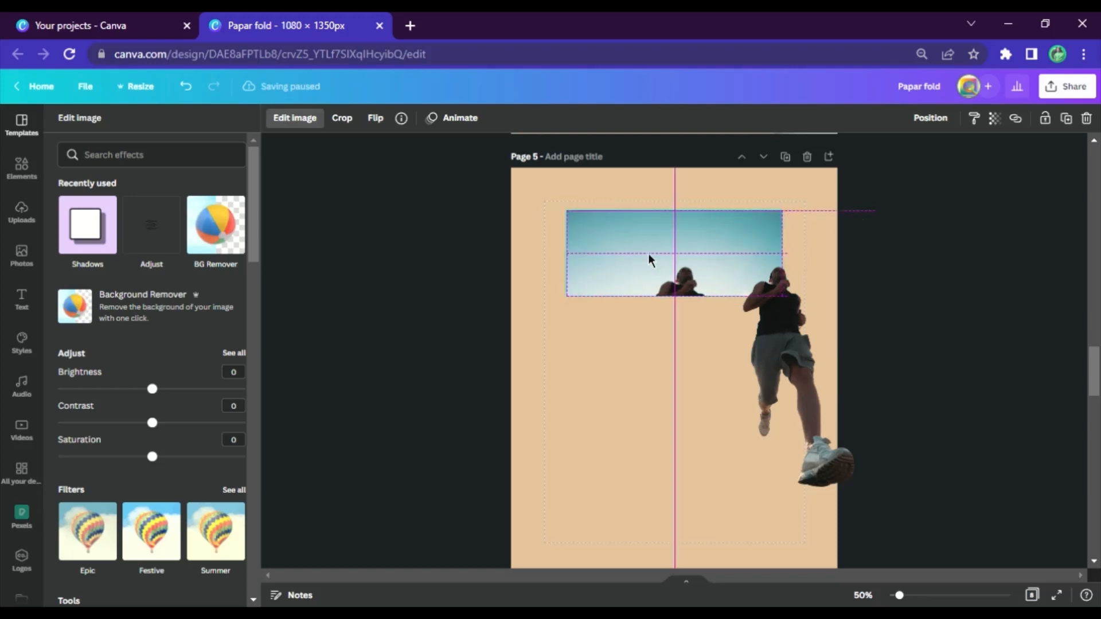
{"action": "left_click_drag", "start_coordinate": [679, 305], "coordinate": [688, 378]}
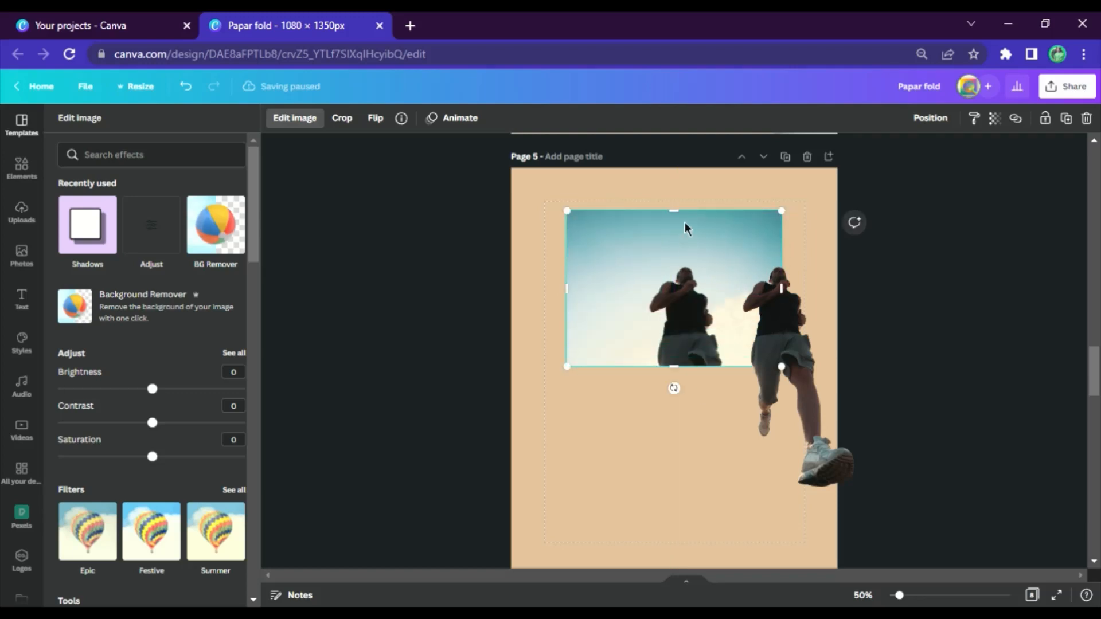
{"action": "mouse_move", "coordinate": [697, 297]}
{"action": "left_mouse_down"}
{"action": "mouse_move", "coordinate": [702, 324]}
{"action": "mouse_move", "coordinate": [697, 297]}
{"action": "left_mouse_up"}
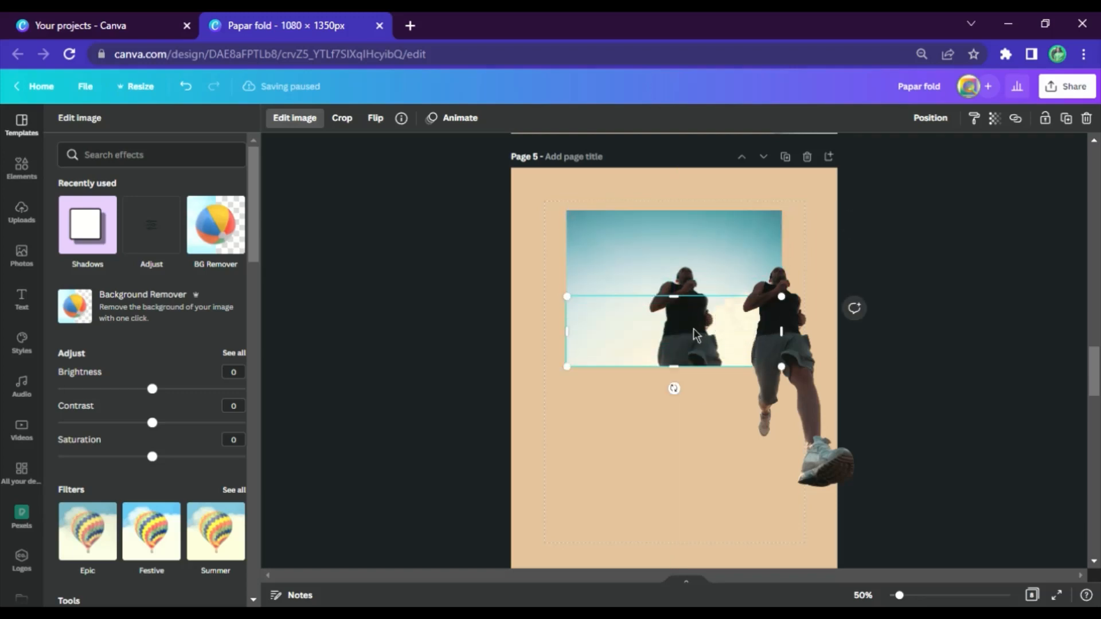
Duplicate and crop the photo into a third and a fourth strip continuing the image below the second strip.
{"action": "left_click_drag", "start_coordinate": [695, 335], "coordinate": [699, 425]}
{"action": "left_click_drag", "start_coordinate": [701, 305], "coordinate": [688, 479]}
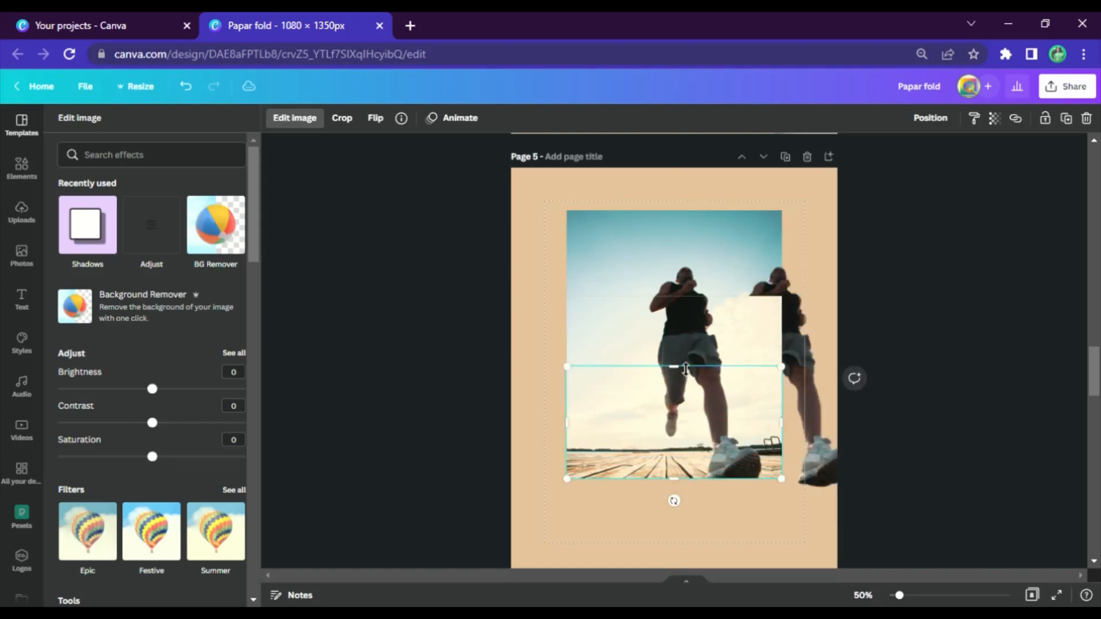
{"action": "left_click_drag", "start_coordinate": [689, 423], "coordinate": [714, 472]}
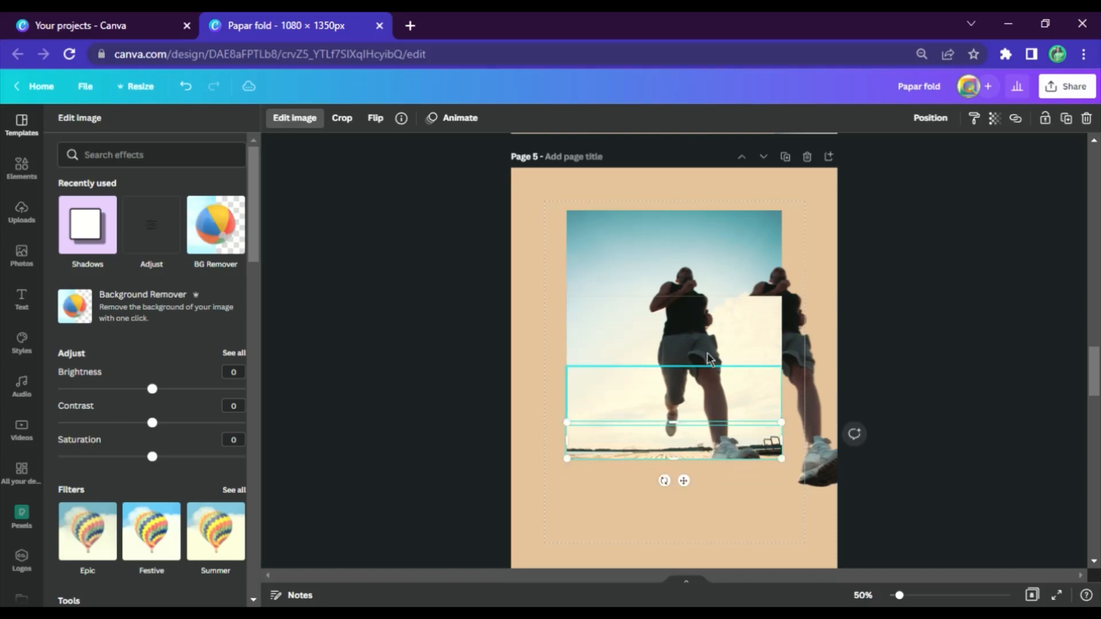
Adjust the cropped edges between the second, third and fourth strips so these bands are about equal in height.
{"action": "left_click", "coordinate": [717, 266]}
{"action": "left_click", "coordinate": [644, 263]}
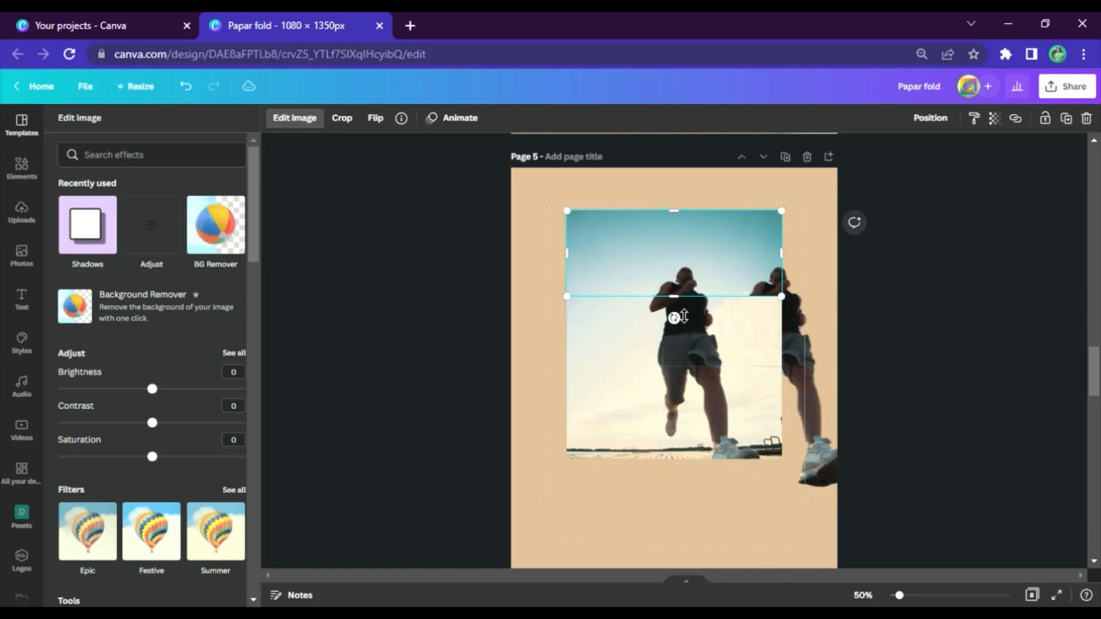
{"action": "left_click", "coordinate": [687, 343]}
{"action": "left_click_drag", "start_coordinate": [695, 377], "coordinate": [698, 406]}
{"action": "left_click", "coordinate": [702, 445]}
{"action": "mouse_move", "coordinate": [703, 459]}
{"action": "left_mouse_down"}
{"action": "mouse_move", "coordinate": [701, 445]}
{"action": "mouse_move", "coordinate": [706, 467]}
{"action": "left_mouse_up"}
{"action": "left_click", "coordinate": [701, 517]}
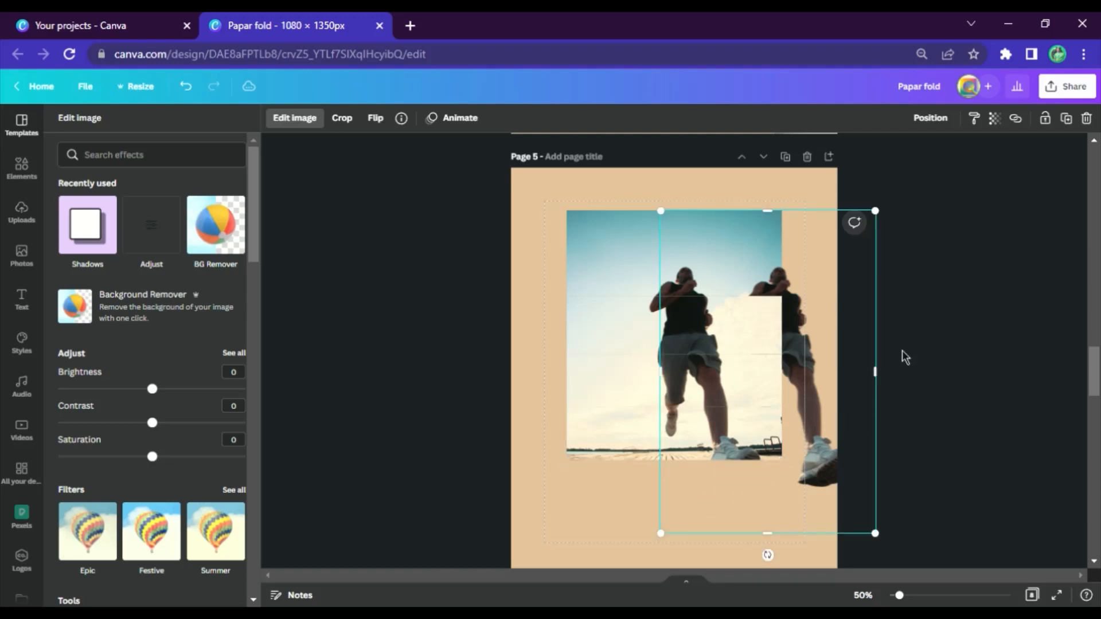
Crop both sides of the second strip on page 5 to make it slightly narrower than the top strip.
{"action": "scroll", "coordinate": [734, 348], "scroll_direction": "up", "scroll_amount": 15}
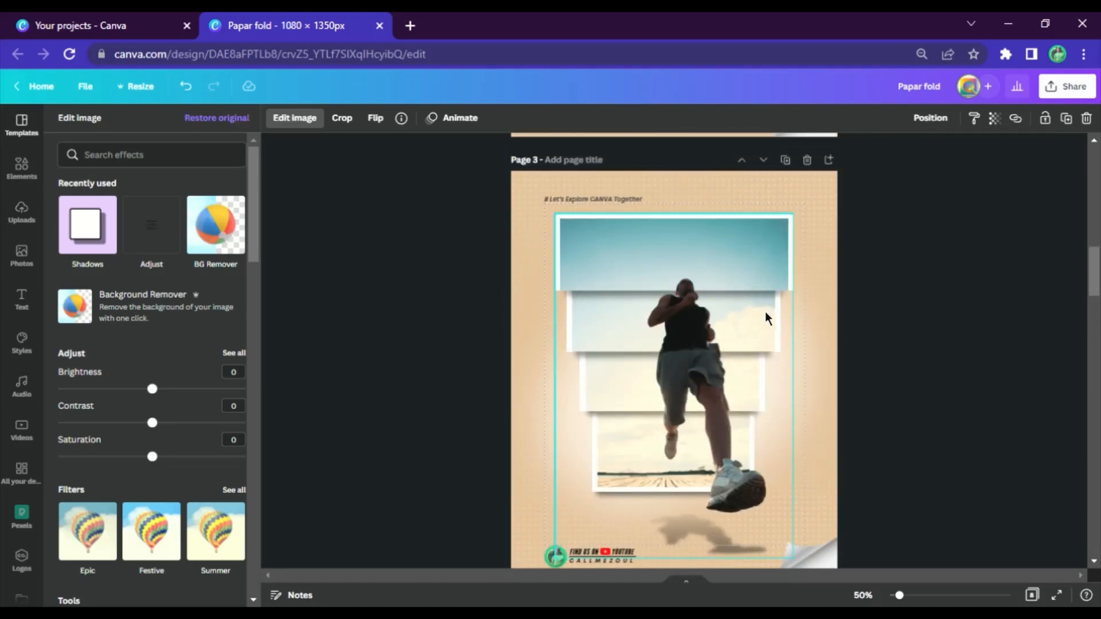
{"action": "scroll", "coordinate": [734, 315], "scroll_direction": "down", "scroll_amount": 15}
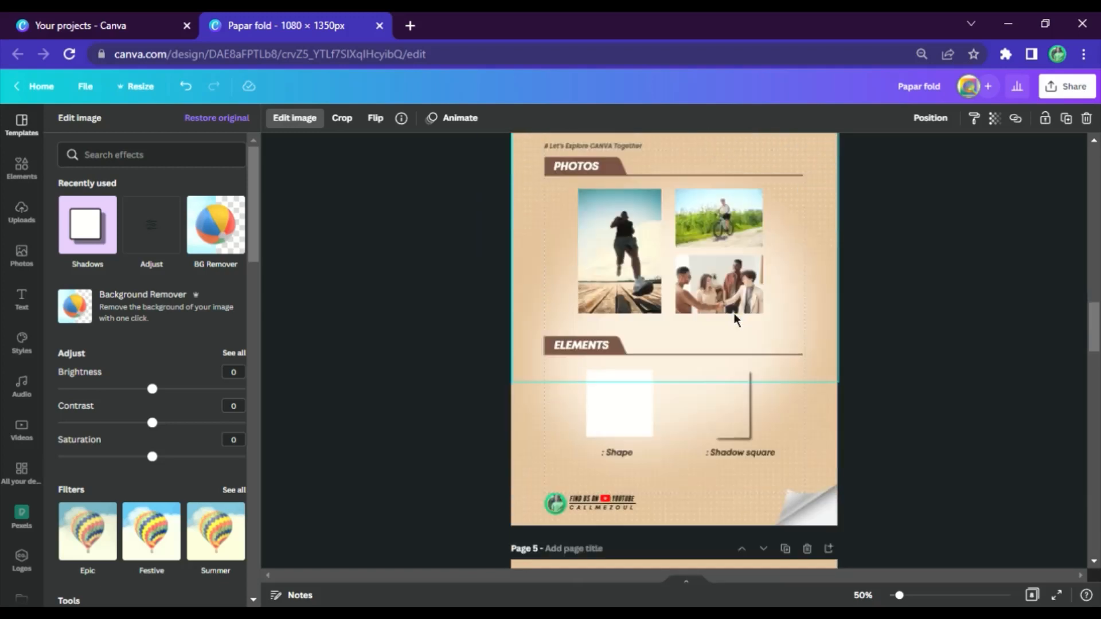
{"action": "scroll", "coordinate": [663, 255], "scroll_direction": "down", "scroll_amount": 3}
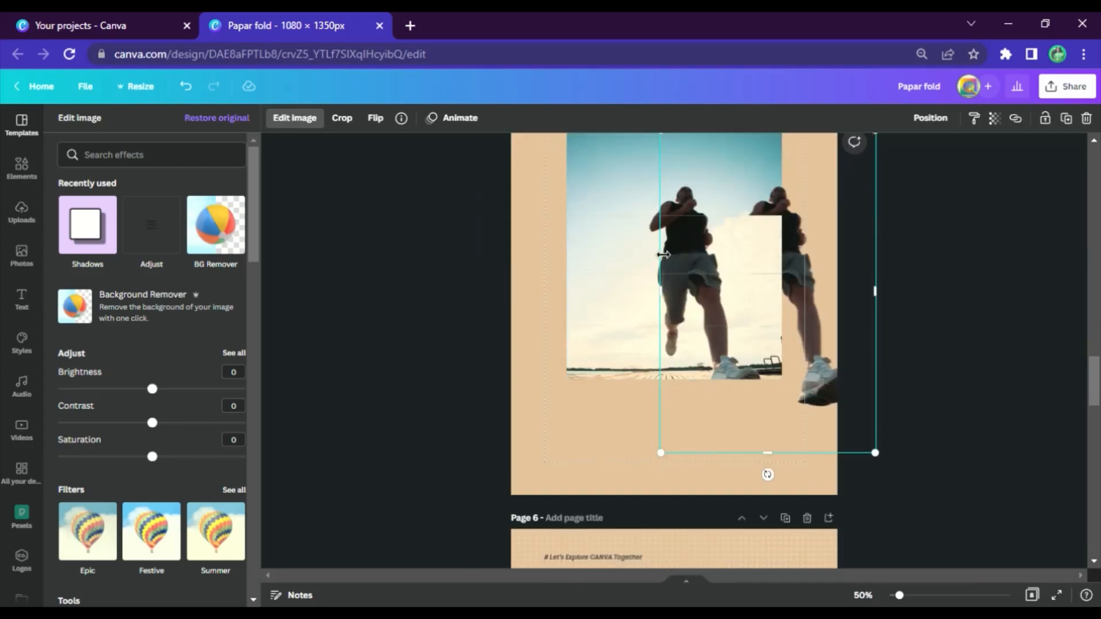
{"action": "scroll", "coordinate": [771, 294], "scroll_direction": "up", "scroll_amount": 2}
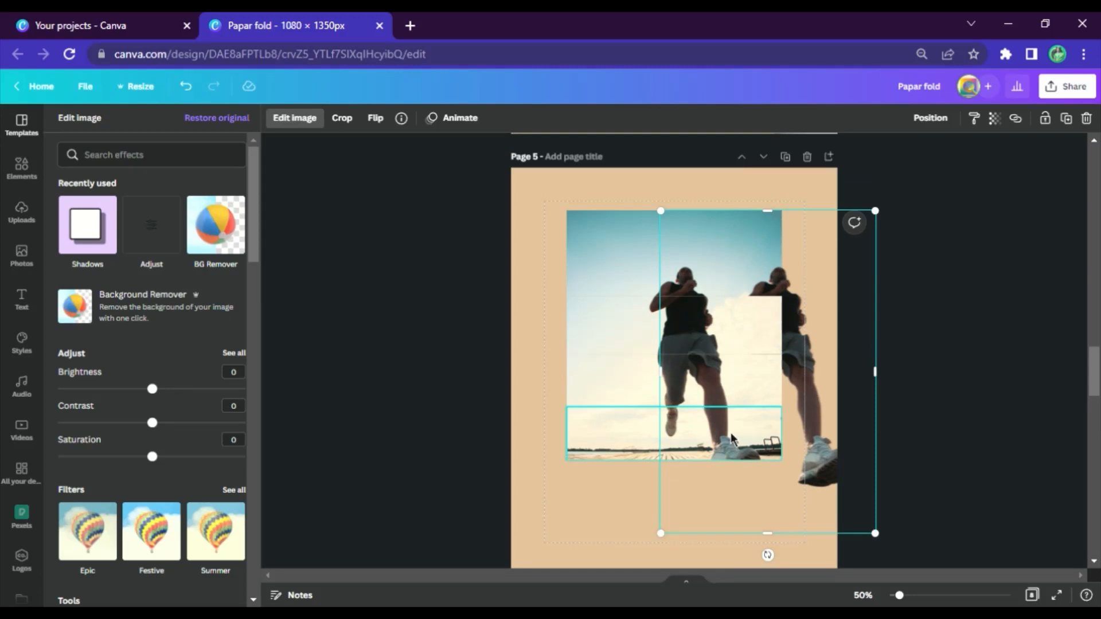
{"action": "left_click", "coordinate": [579, 311]}
{"action": "left_click_drag", "start_coordinate": [569, 326], "coordinate": [582, 328]}
{"action": "left_click_drag", "start_coordinate": [775, 339], "coordinate": [767, 339]}
Crop both sides of the third strip to make it narrower than the second strip.
{"action": "left_click", "coordinate": [596, 382]}
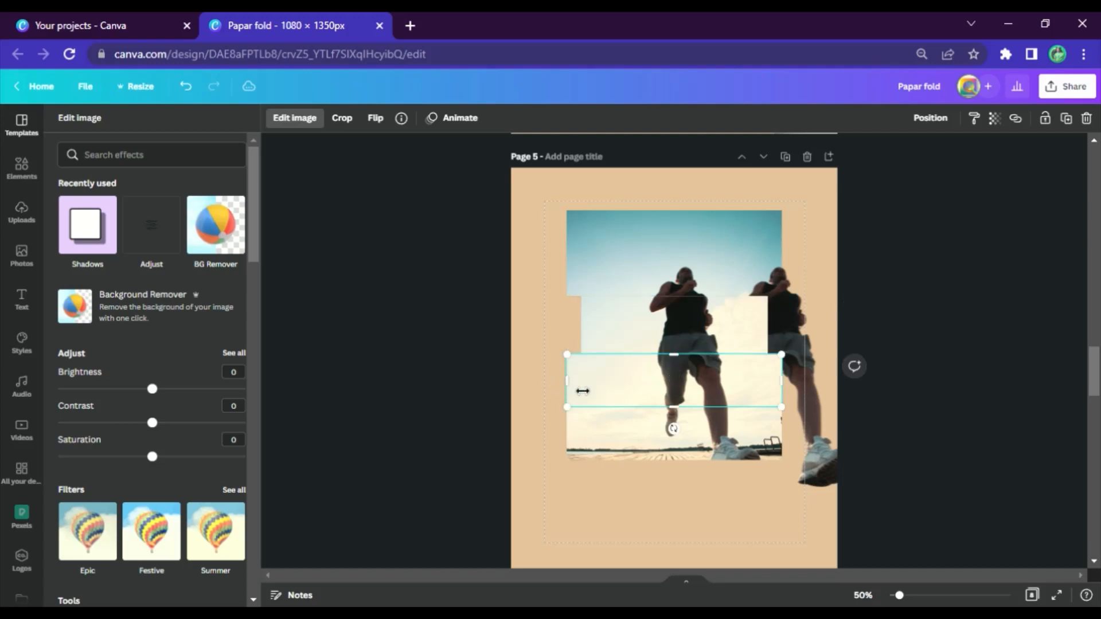
{"action": "left_click_drag", "start_coordinate": [582, 391], "coordinate": [591, 390]}
{"action": "left_click", "coordinate": [270, 362]}
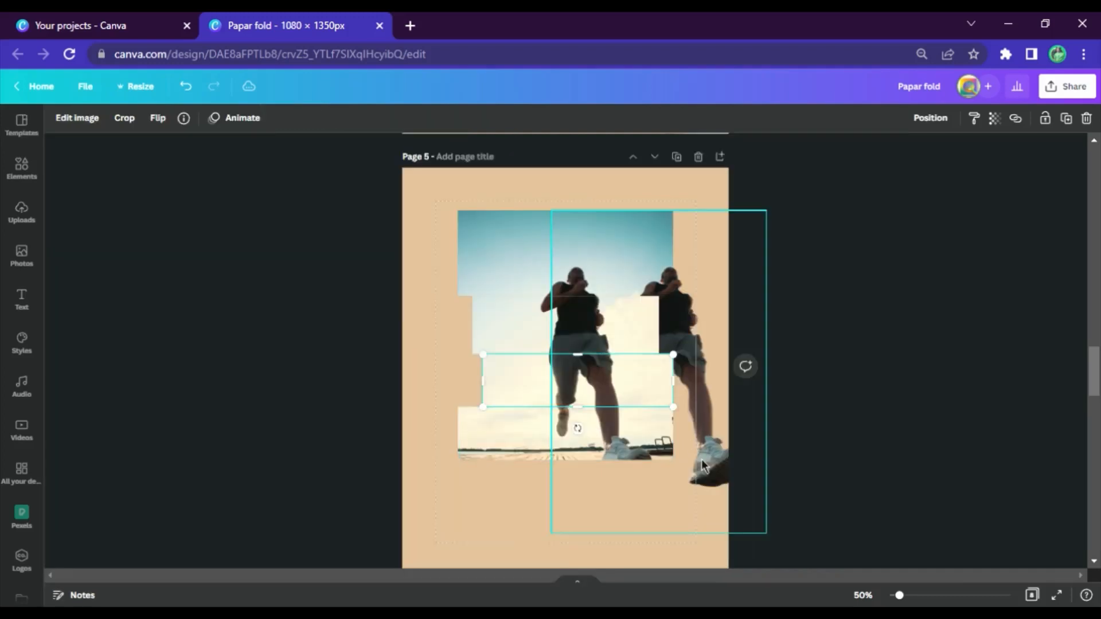
{"action": "left_click", "coordinate": [862, 595]}
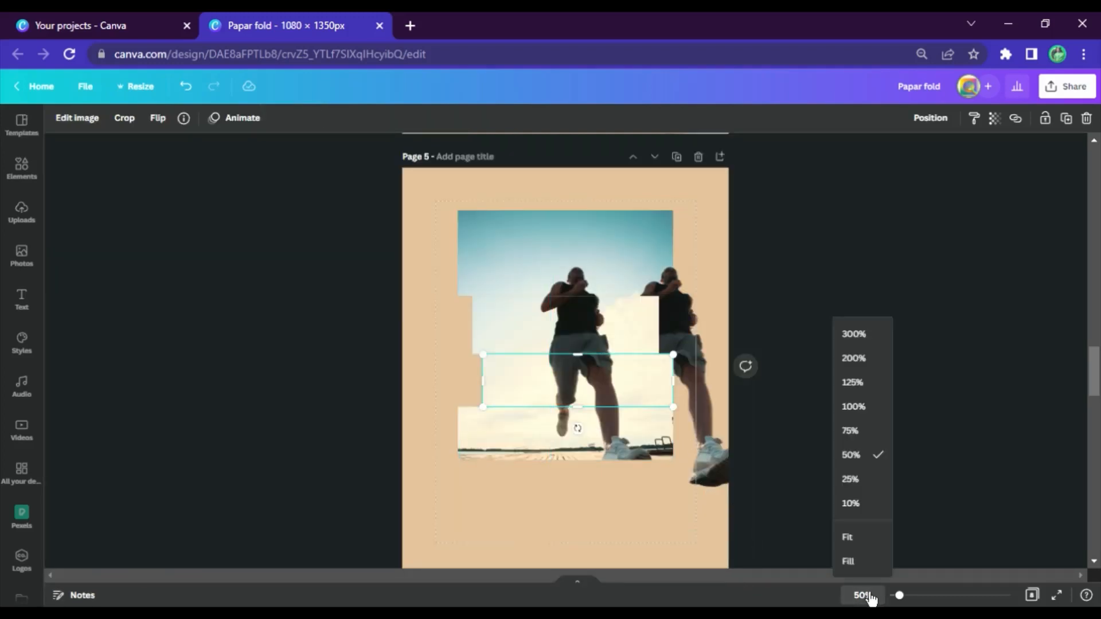
{"action": "left_click", "coordinate": [862, 422]}
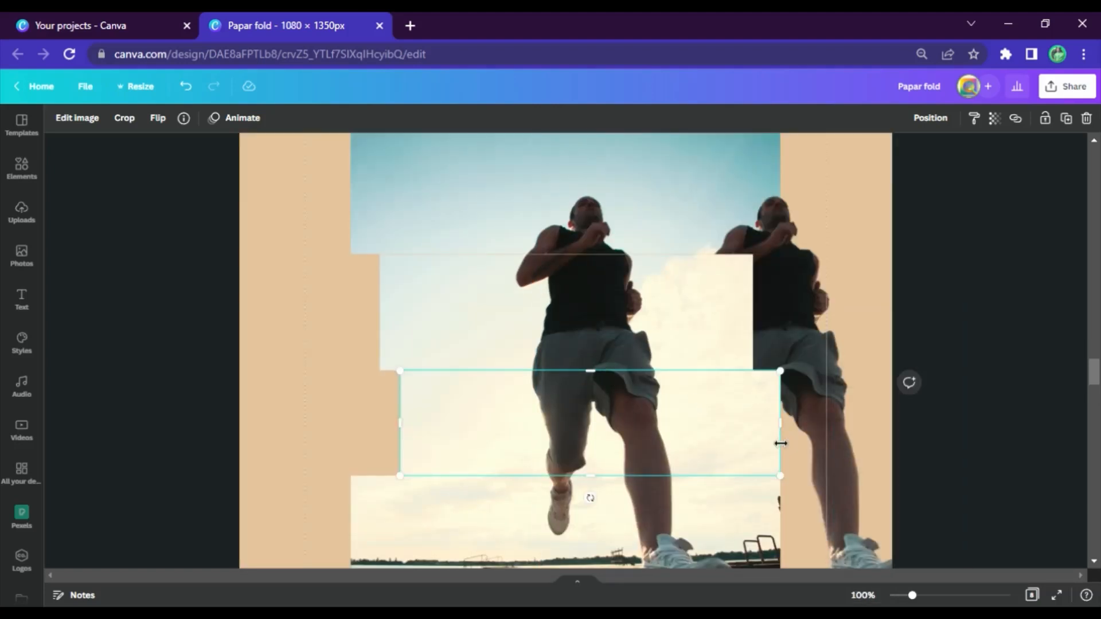
{"action": "left_click_drag", "start_coordinate": [780, 443], "coordinate": [729, 450]}
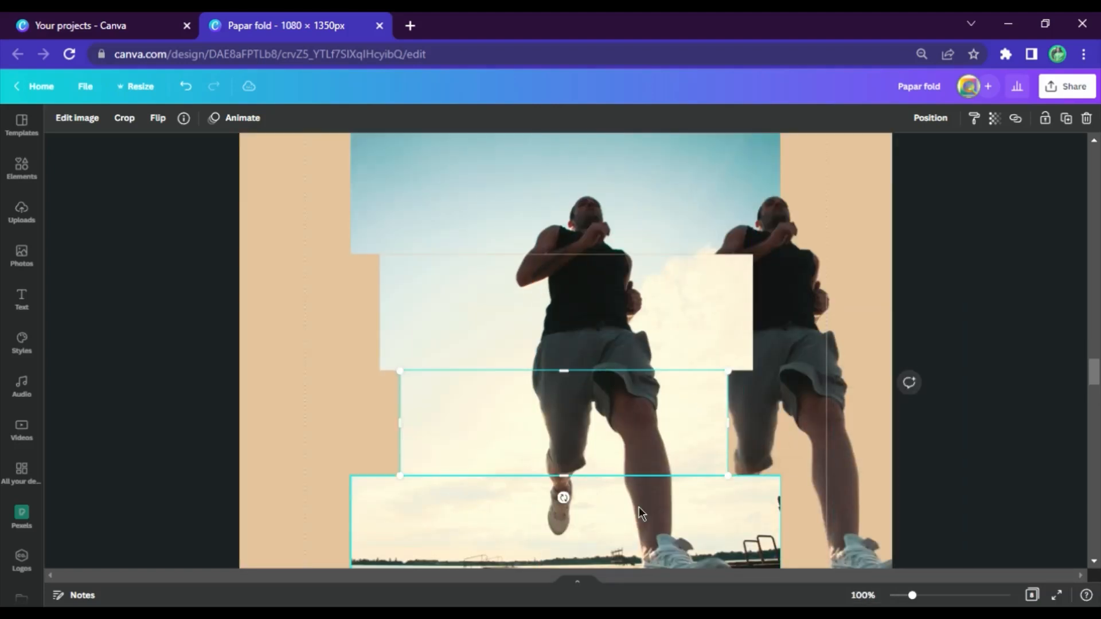
Crop both sides of the fourth strip to make it the narrowest of the stack.
{"action": "left_click", "coordinate": [641, 513]}
{"action": "scroll", "coordinate": [616, 522], "scroll_direction": "down", "scroll_amount": 3}
{"action": "left_click_drag", "start_coordinate": [360, 380], "coordinate": [425, 382]}
{"action": "left_click_drag", "start_coordinate": [796, 378], "coordinate": [717, 376]}
{"action": "scroll", "coordinate": [721, 333], "scroll_direction": "up", "scroll_amount": 3}
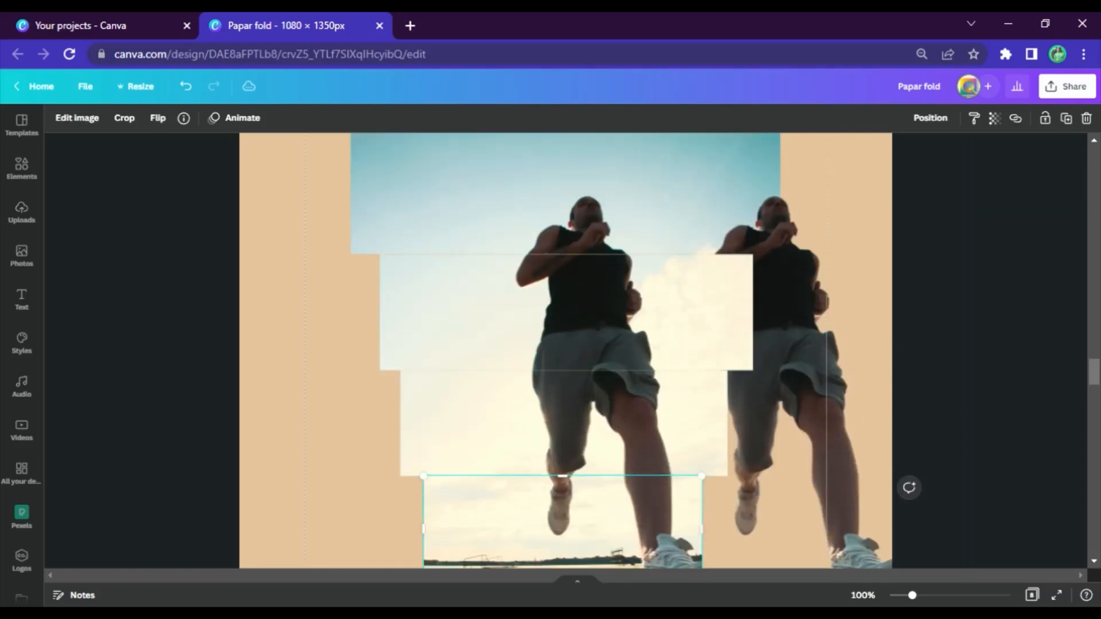
Shrink the cutout runner toward the lower right of page 5, clear of the photo strips.
{"action": "left_click", "coordinate": [880, 599]}
{"action": "left_click", "coordinate": [889, 431]}
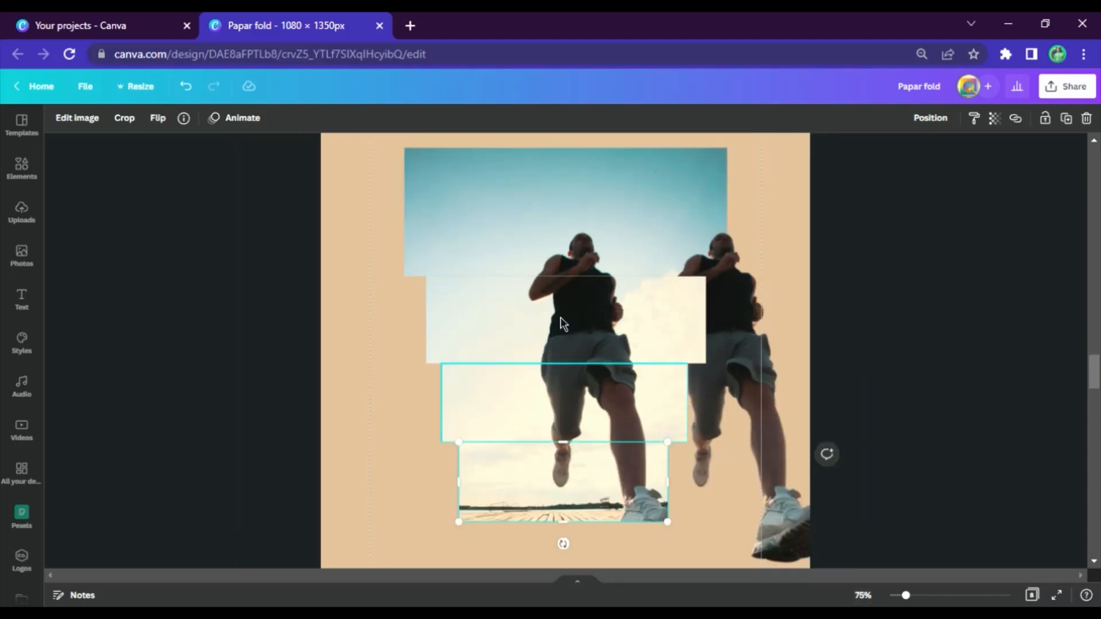
{"action": "left_click", "coordinate": [715, 283]}
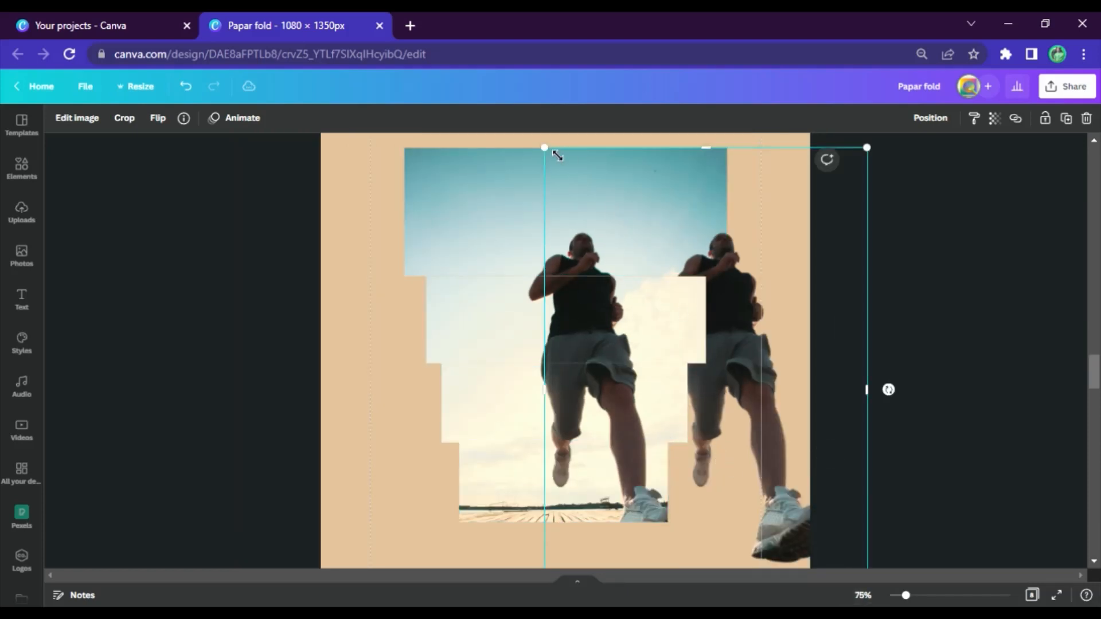
{"action": "left_click_drag", "start_coordinate": [556, 155], "coordinate": [823, 321]}
Extend the second strip's upper edge slightly so it overlaps the bottom of the top strip.
{"action": "left_click", "coordinate": [618, 331]}
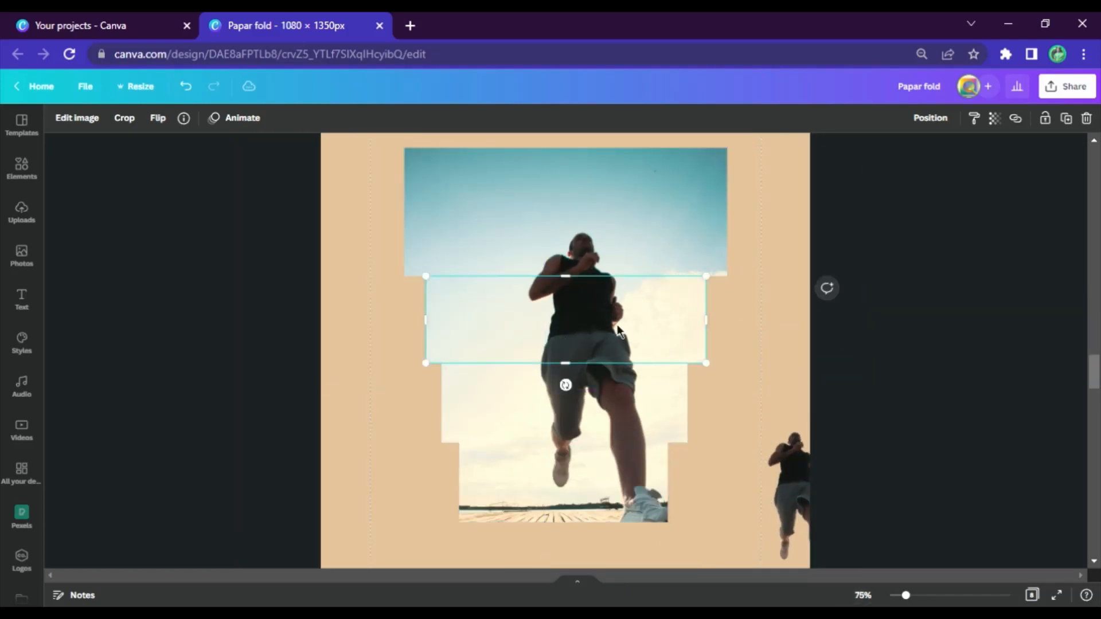
{"action": "left_click_drag", "start_coordinate": [606, 293], "coordinate": [607, 285]}
{"action": "left_click", "coordinate": [795, 305]}
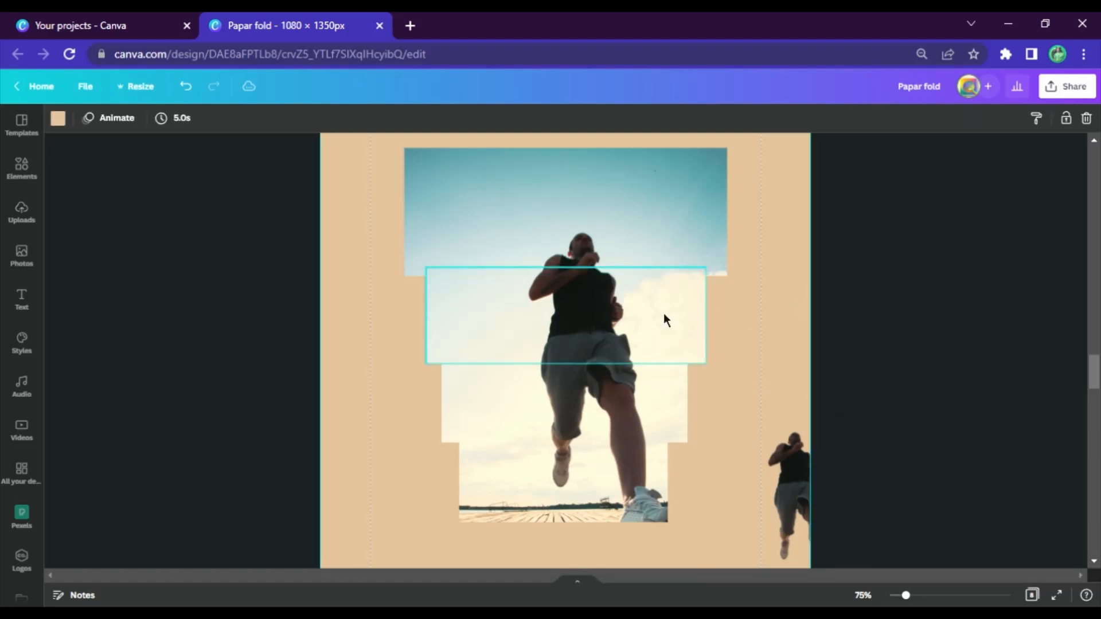
Send the second photo strip backward so it sits behind the top strip.
{"action": "left_click", "coordinate": [663, 313]}
{"action": "left_click", "coordinate": [930, 118]}
{"action": "left_click", "coordinate": [883, 169]}
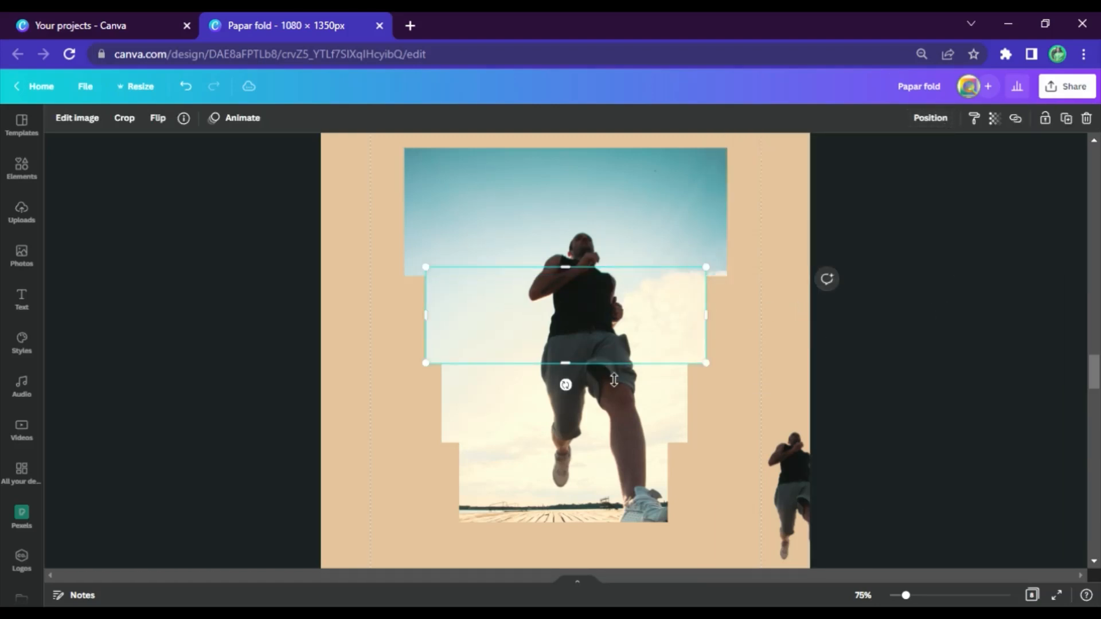
{"action": "left_click", "coordinate": [842, 375]}
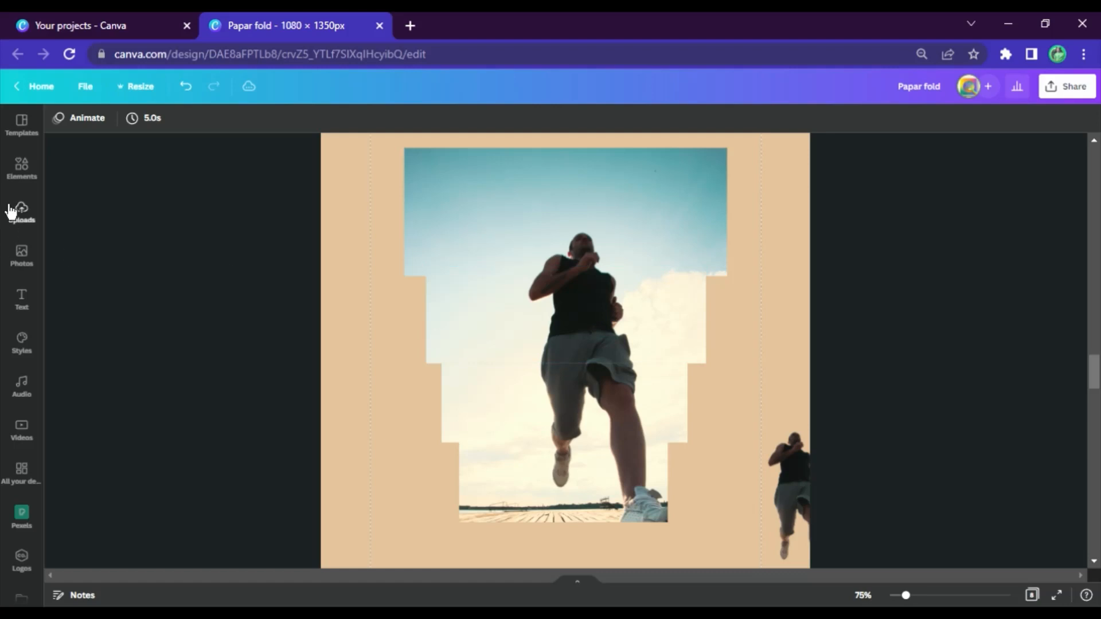
Copy the white square shape from page 4 and place the copy at the top strip's upper left corner on page 5.
{"action": "scroll", "coordinate": [423, 287], "scroll_direction": "up", "scroll_amount": 7}
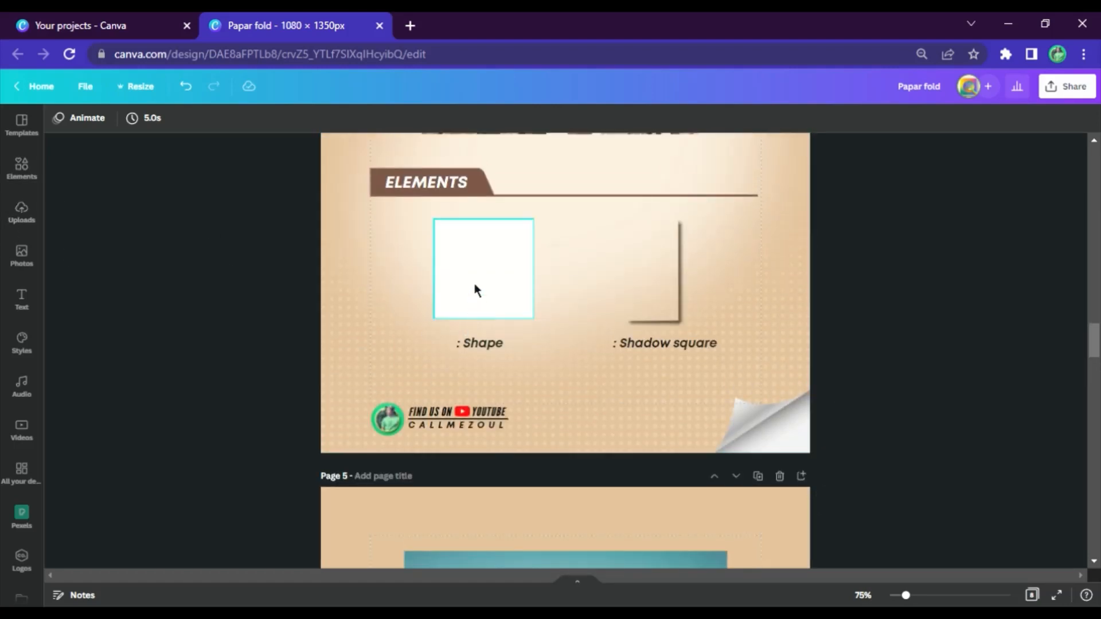
{"action": "left_click", "coordinate": [474, 283]}
{"action": "scroll", "coordinate": [476, 304], "scroll_direction": "down", "scroll_amount": 7}
{"action": "left_click", "coordinate": [511, 259]}
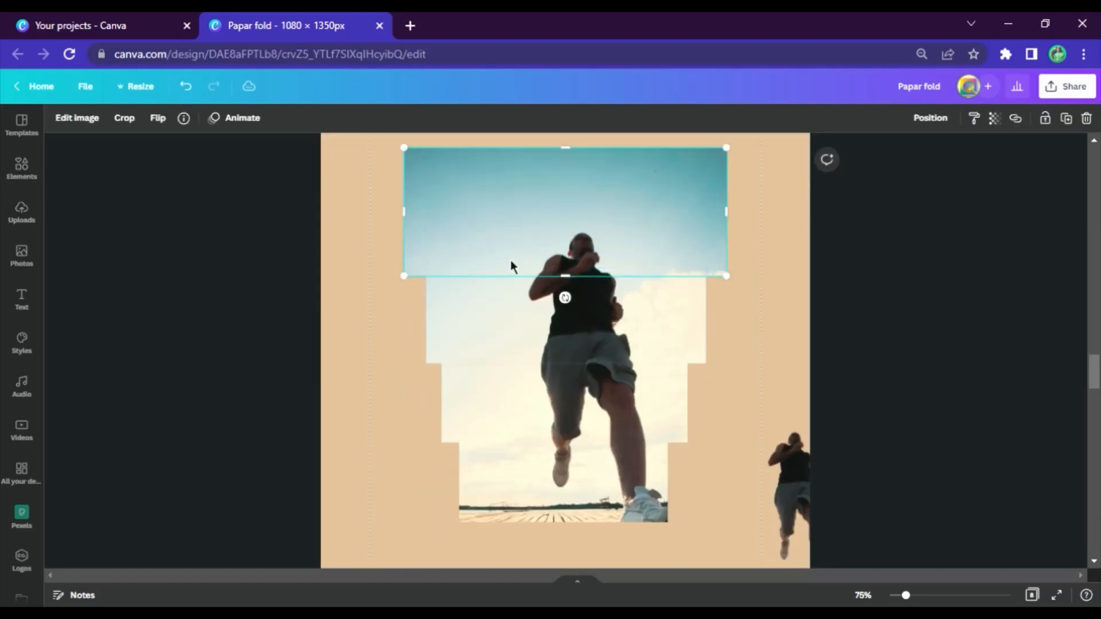
{"action": "key", "text": "ctrl+v"}
{"action": "left_click_drag", "start_coordinate": [462, 502], "coordinate": [430, 195]}
Resize the white square slightly larger than the top strip and send it behind as an even border on the top and sides.
{"action": "left_click_drag", "start_coordinate": [497, 205], "coordinate": [742, 214]}
{"action": "left_click_drag", "start_coordinate": [652, 241], "coordinate": [658, 282]}
{"action": "left_click", "coordinate": [931, 117]}
{"action": "left_click", "coordinate": [882, 155]}
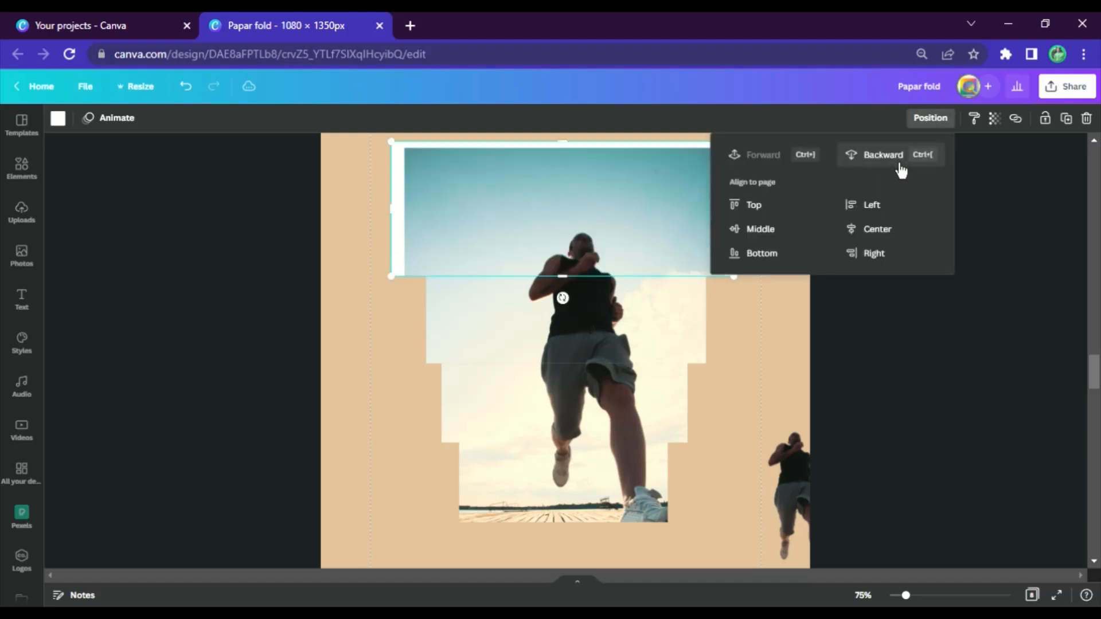
{"action": "left_click", "coordinate": [441, 274]}
{"action": "left_click_drag", "start_coordinate": [399, 217], "coordinate": [418, 232]}
{"action": "left_click", "coordinate": [882, 277]}
{"action": "scroll", "coordinate": [596, 272], "scroll_direction": "up", "scroll_amount": 2}
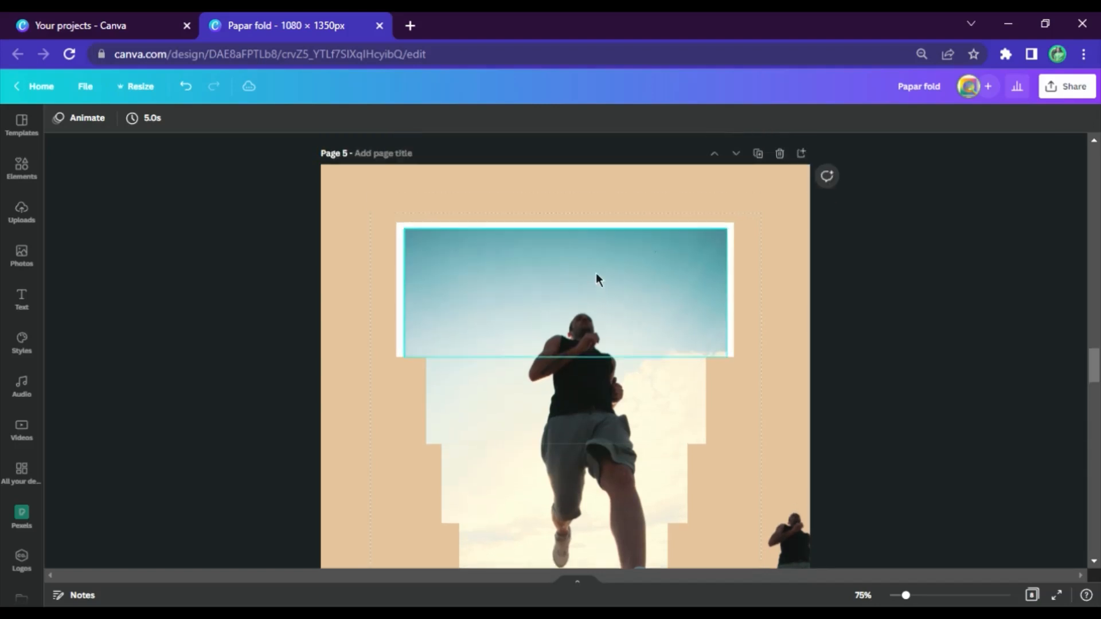
Duplicate the top white rectangle over the second strip, making it as tall as the strip's exposed part and slightly wider.
{"action": "left_click", "coordinate": [635, 232]}
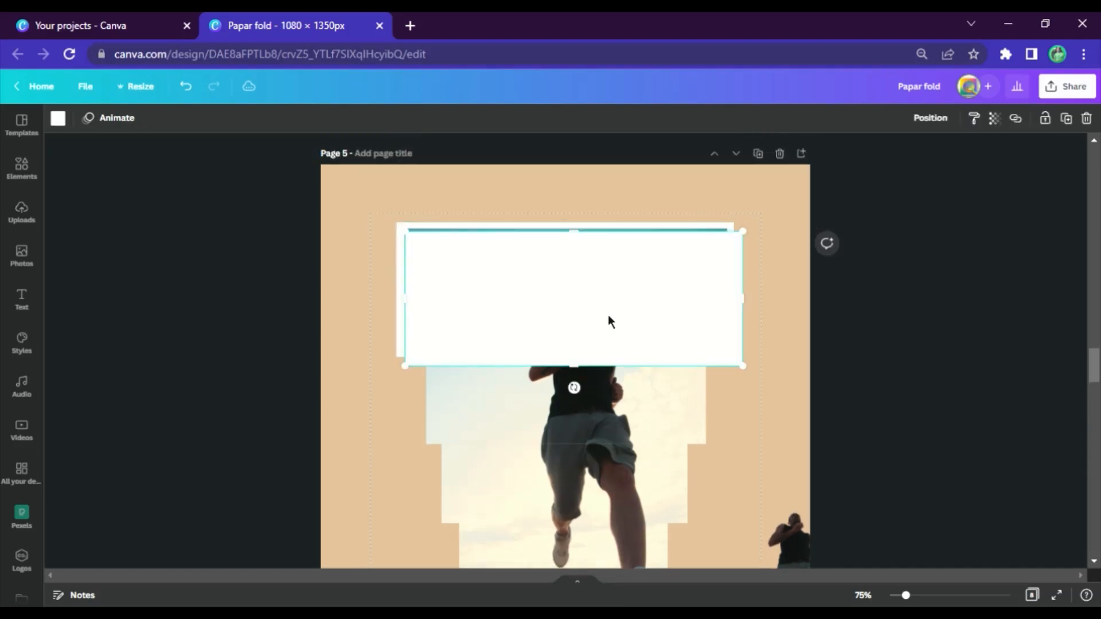
{"action": "left_click_drag", "start_coordinate": [609, 319], "coordinate": [625, 439]}
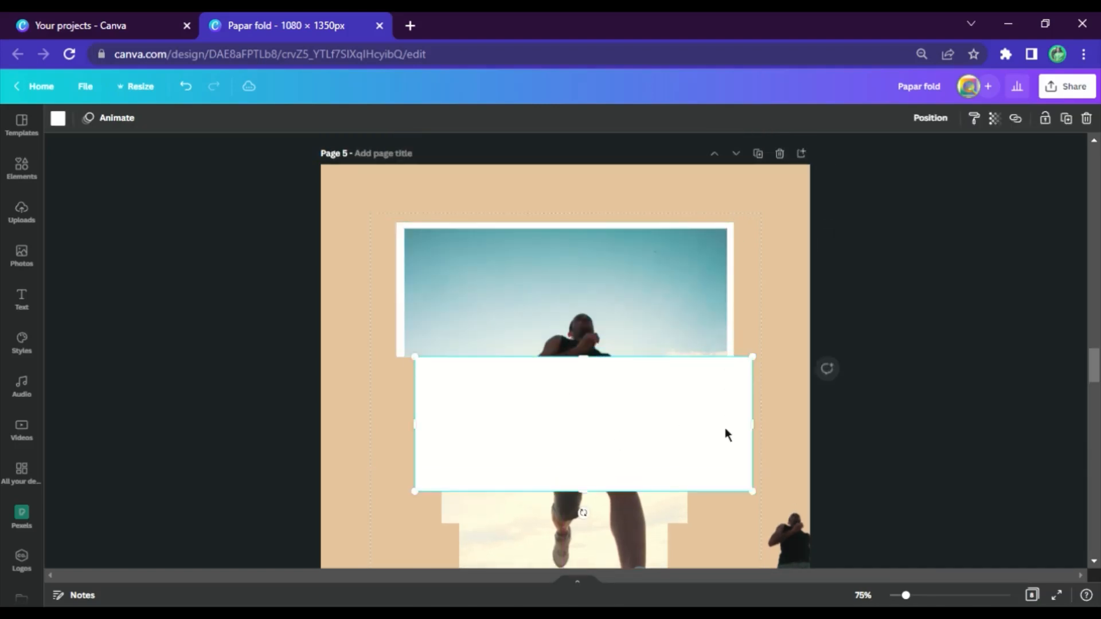
{"action": "left_click_drag", "start_coordinate": [758, 440], "coordinate": [720, 439]}
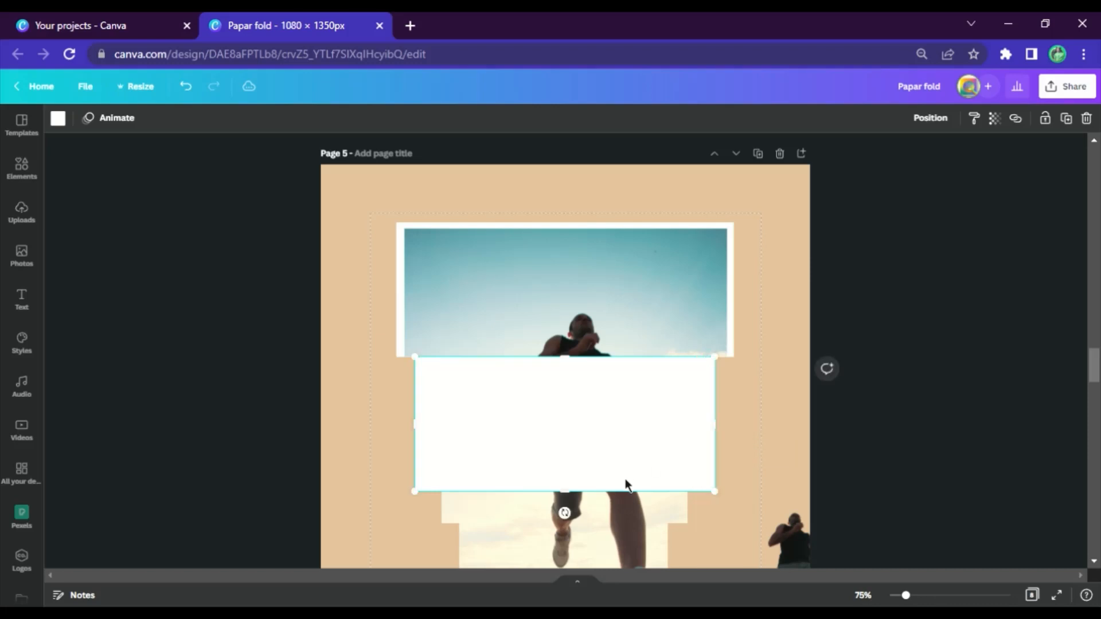
{"action": "left_click_drag", "start_coordinate": [640, 498], "coordinate": [644, 449]}
Send the second white rectangle to the back and trim its left edge to leave a thin border beside the strip.
{"action": "left_click", "coordinate": [940, 121]}
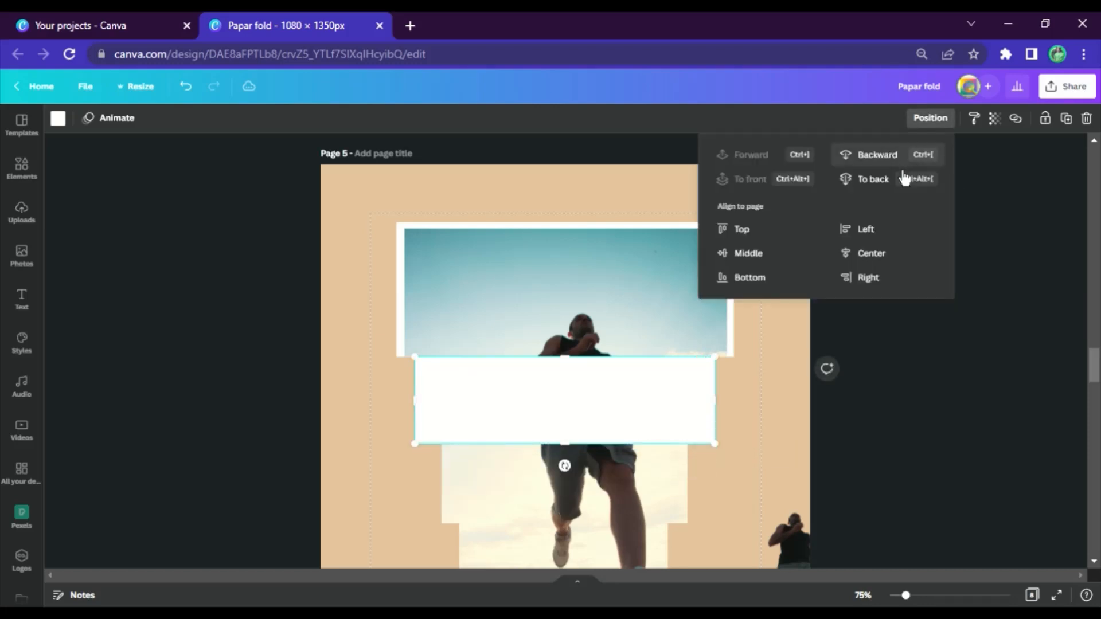
{"action": "left_click", "coordinate": [873, 178]}
{"action": "left_click", "coordinate": [837, 307]}
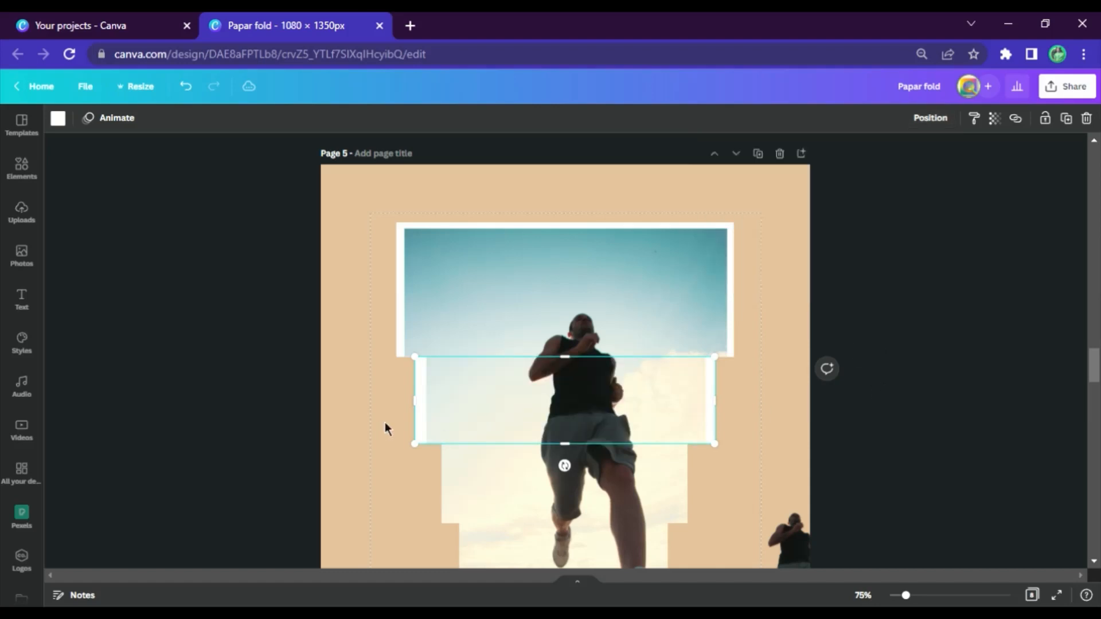
{"action": "left_click_drag", "start_coordinate": [425, 411], "coordinate": [431, 411]}
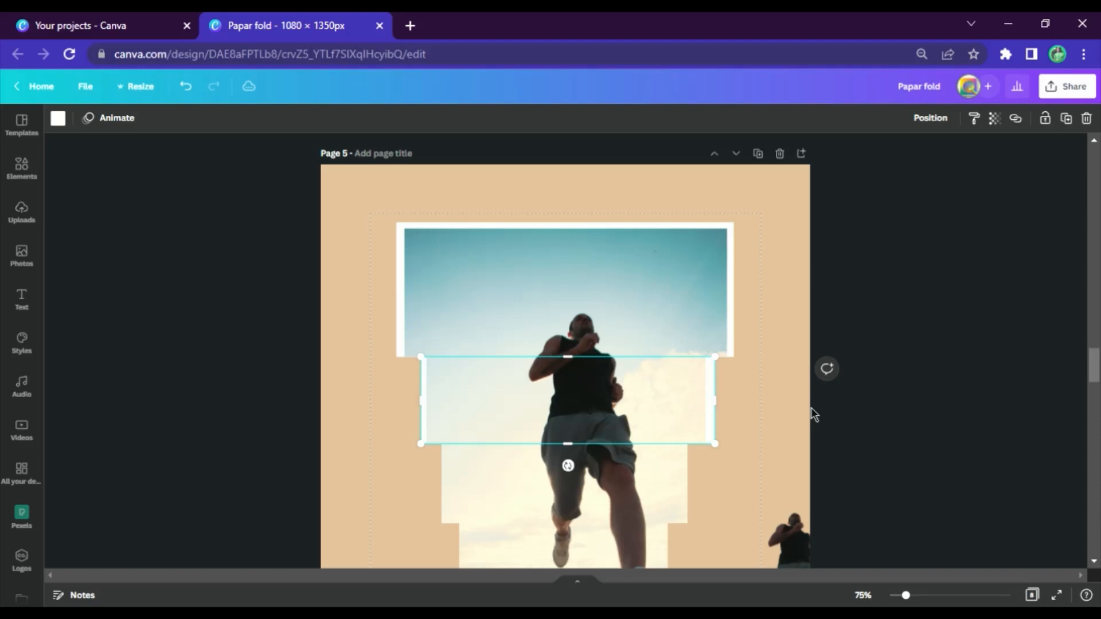
{"action": "left_click", "coordinate": [761, 416]}
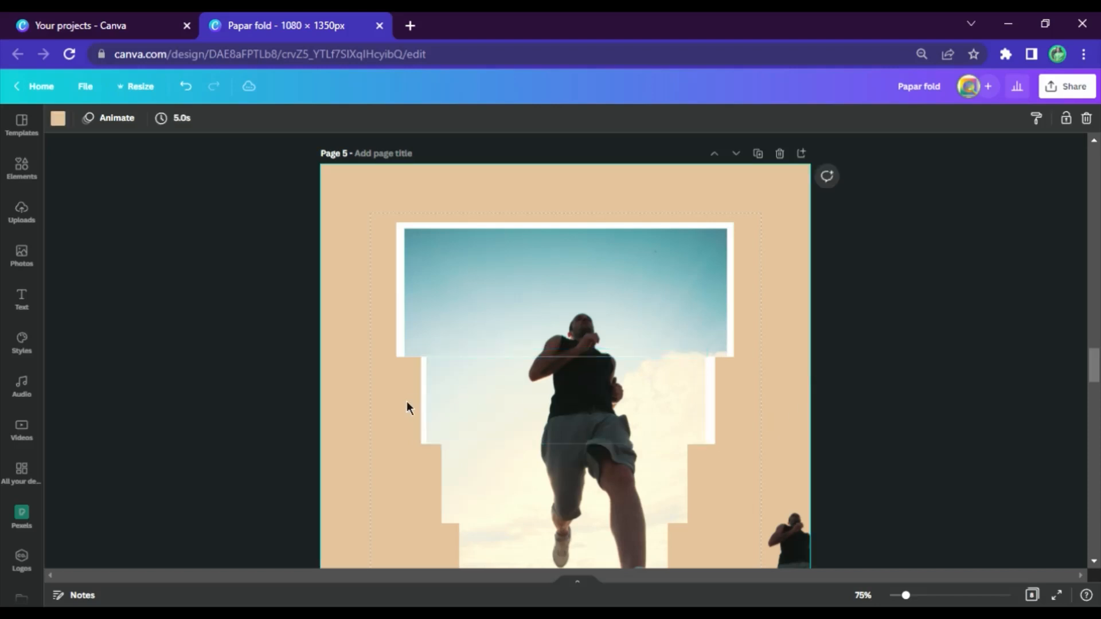
Lock the second photo strip and shift its white rectangle slightly left to even out both side borders.
{"action": "left_click", "coordinate": [476, 373]}
{"action": "left_click", "coordinate": [975, 339]}
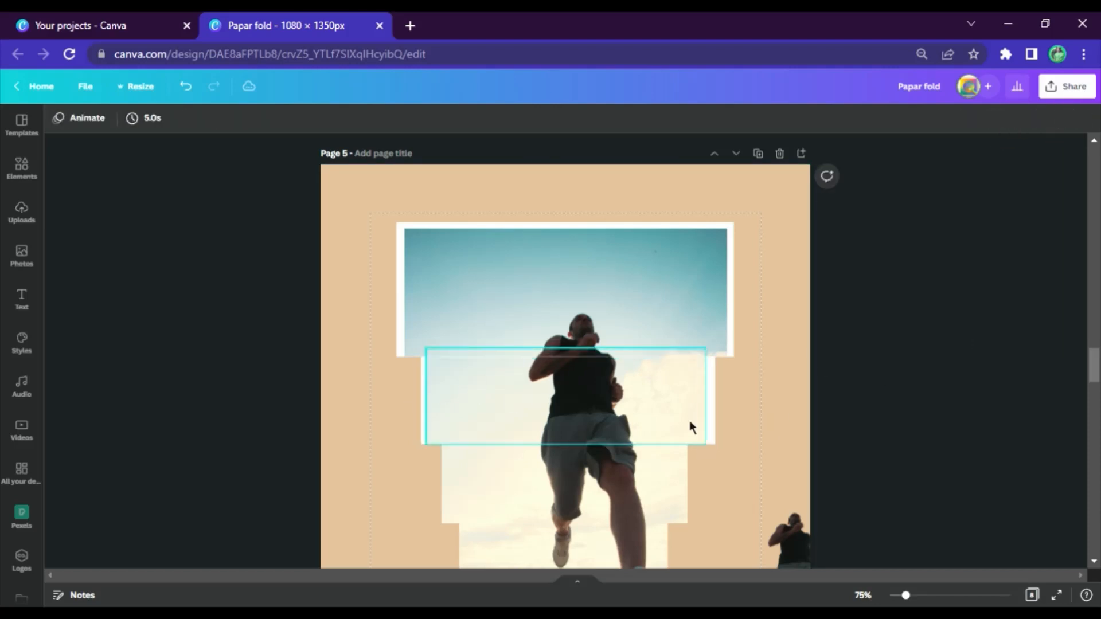
{"action": "left_click", "coordinate": [659, 421]}
{"action": "left_click_drag", "start_coordinate": [658, 420], "coordinate": [667, 424]}
{"action": "left_click", "coordinate": [772, 418]}
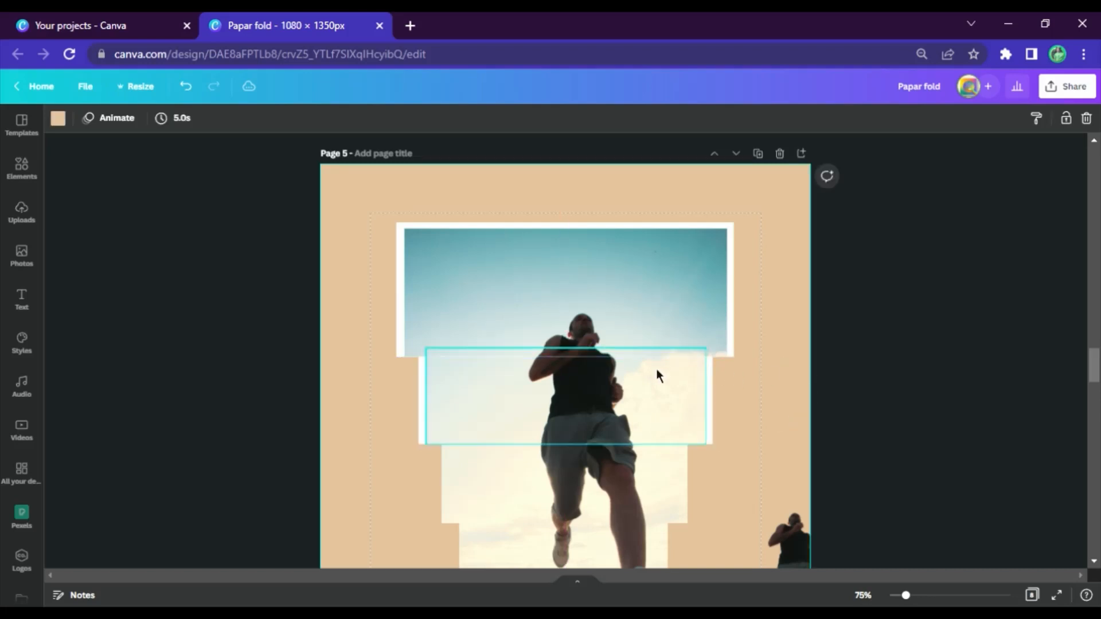
{"action": "left_click", "coordinate": [681, 390]}
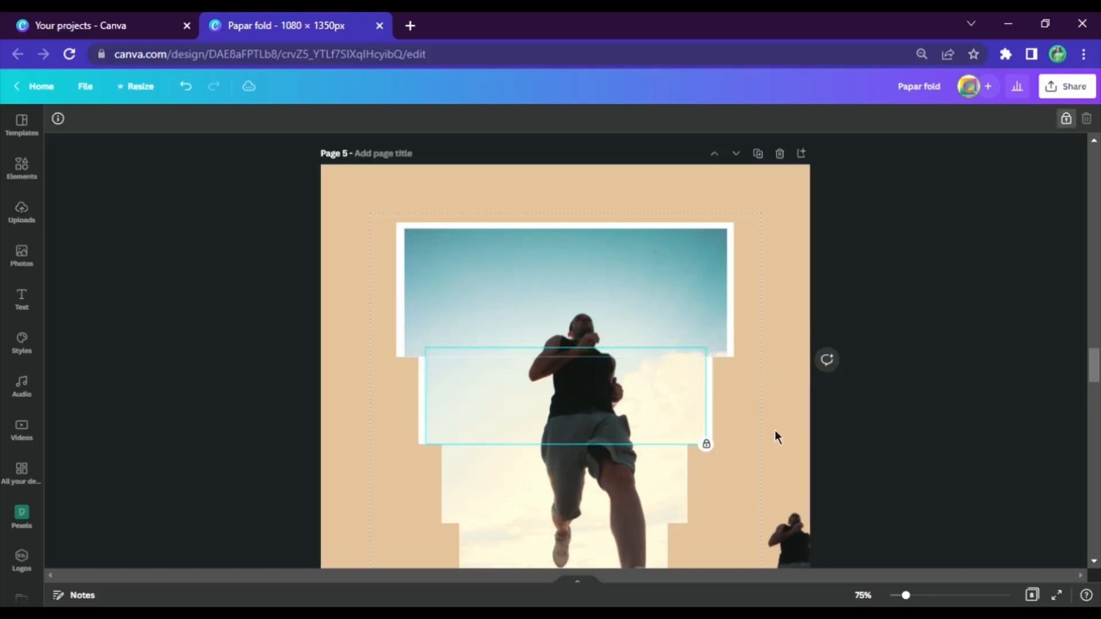
{"action": "left_click", "coordinate": [774, 431]}
Duplicate the second white rectangle over the third strip and narrow it from its right edge.
{"action": "left_click", "coordinate": [711, 395]}
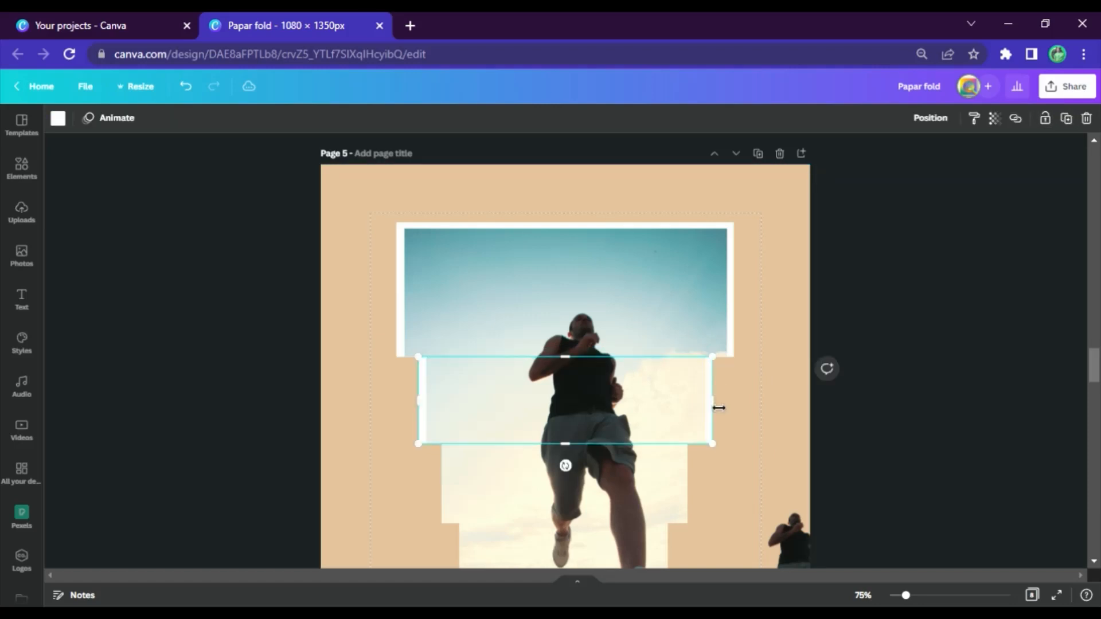
{"action": "left_click_drag", "start_coordinate": [611, 419], "coordinate": [626, 506]}
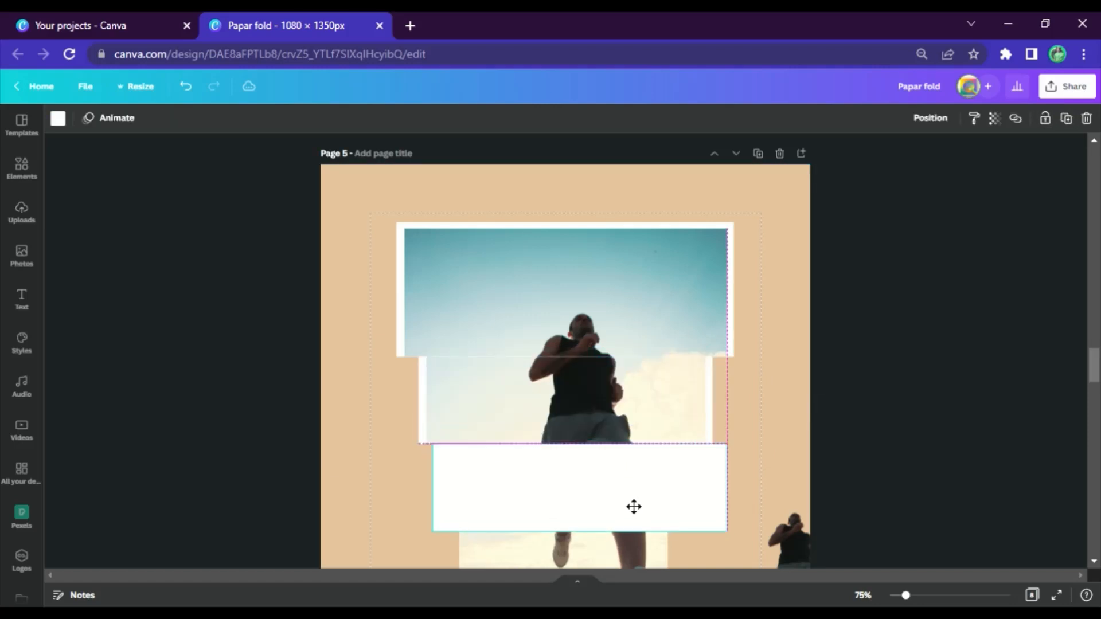
{"action": "left_click_drag", "start_coordinate": [714, 506], "coordinate": [675, 507]}
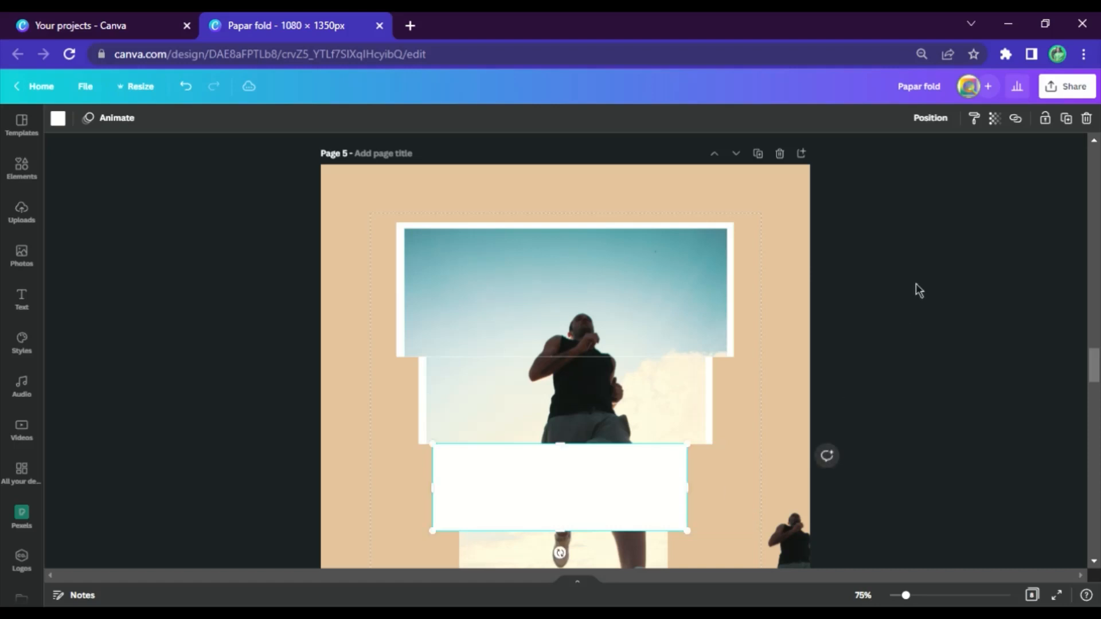
Send the third white rectangle to the back, match its height to the third strip, and widen it slightly to the right.
{"action": "left_click", "coordinate": [930, 117]}
{"action": "left_click", "coordinate": [872, 178]}
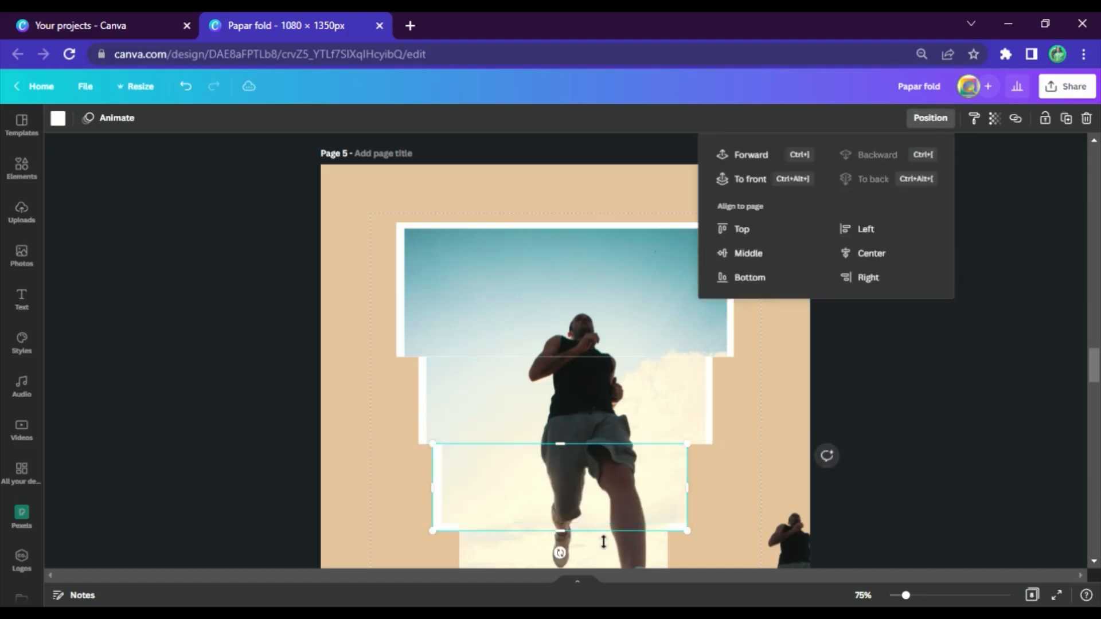
{"action": "left_click_drag", "start_coordinate": [588, 542], "coordinate": [592, 528]}
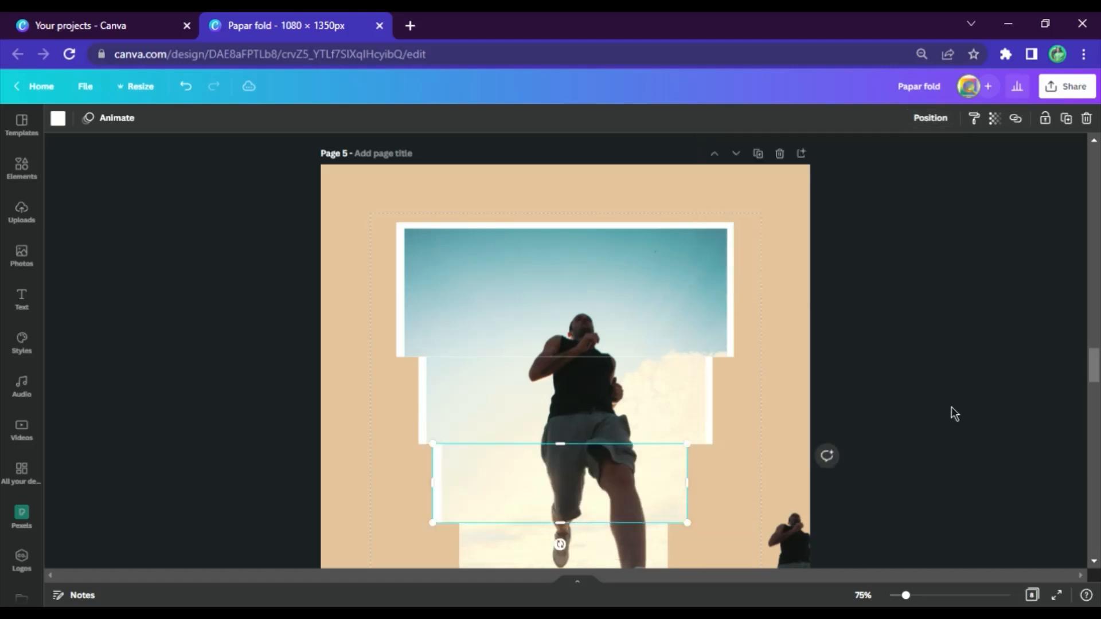
{"action": "scroll", "coordinate": [951, 407], "scroll_direction": "down", "scroll_amount": 2}
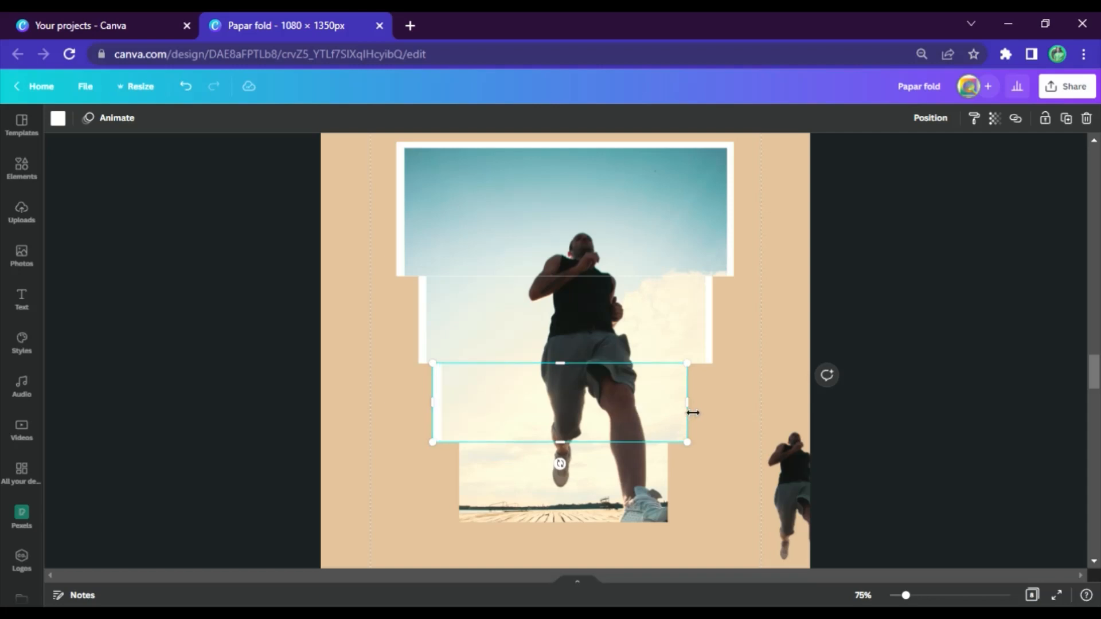
{"action": "left_click_drag", "start_coordinate": [692, 412], "coordinate": [697, 412]}
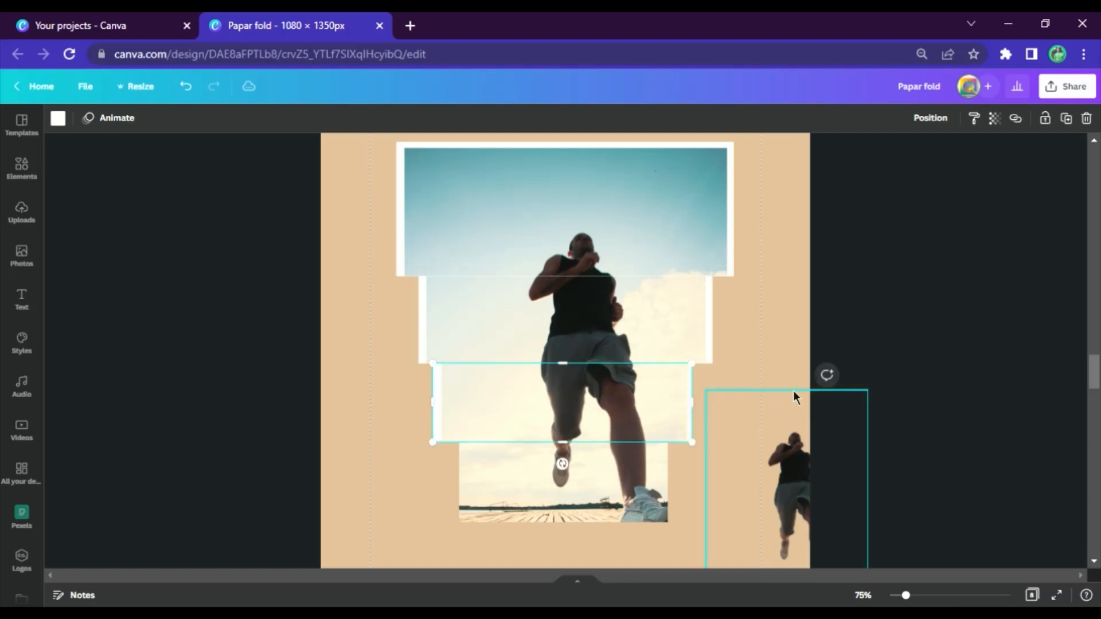
Shift the third white rectangle slightly right so equal white borders show on both sides of the third strip.
{"action": "left_click", "coordinate": [601, 391]}
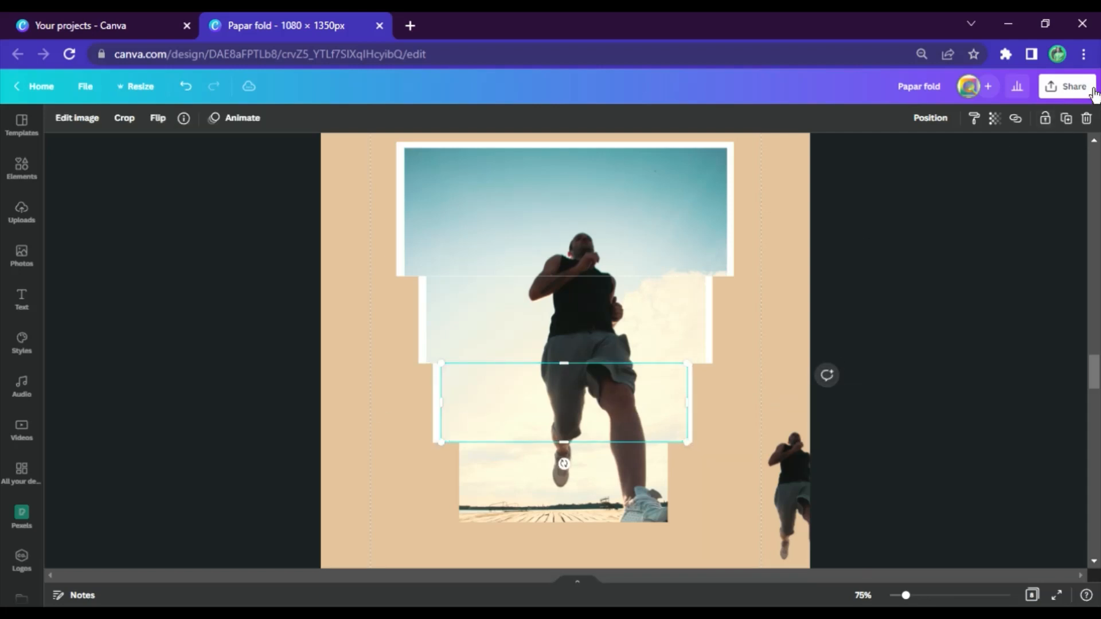
{"action": "left_click", "coordinate": [437, 417]}
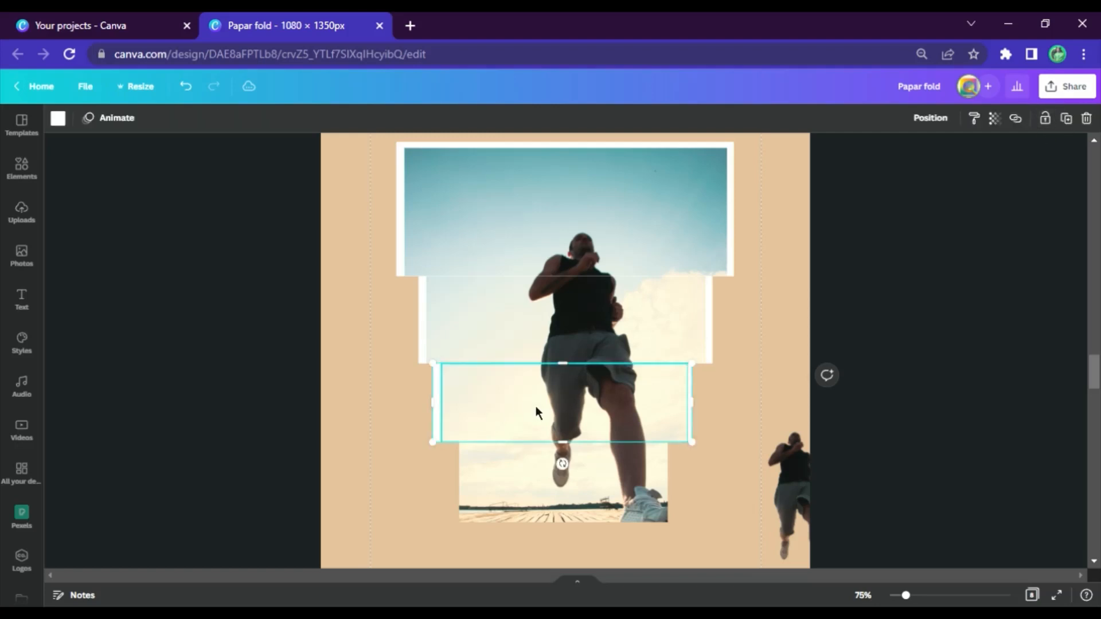
{"action": "left_click_drag", "start_coordinate": [535, 410], "coordinate": [552, 416]}
{"action": "left_click", "coordinate": [642, 469]}
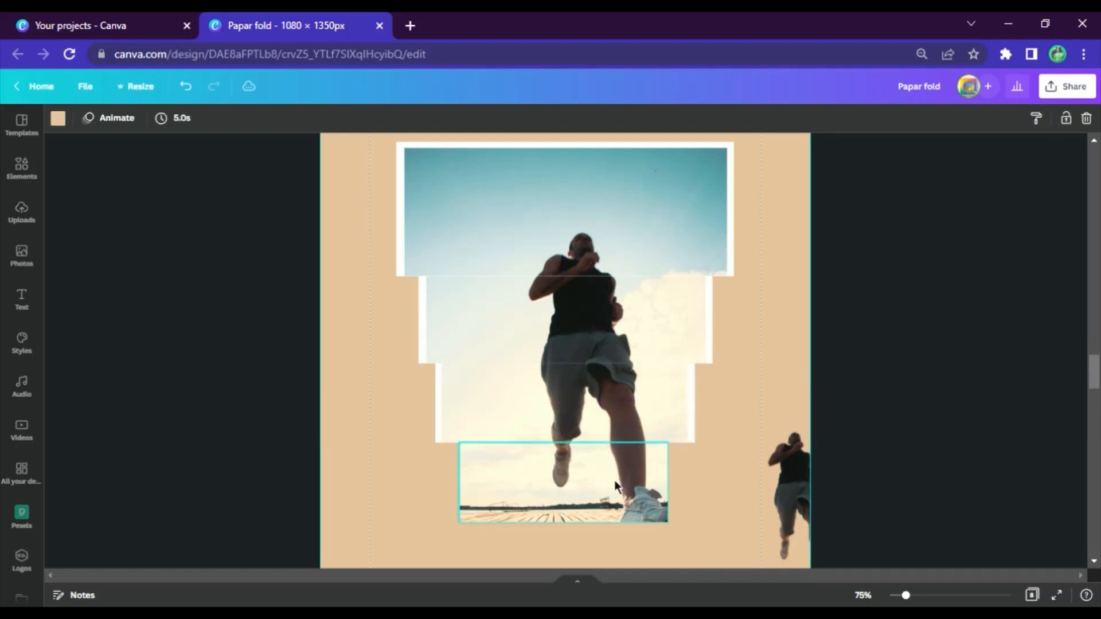
Duplicate the third white rectangle over the fourth strip and narrow it to just wider than the strip.
{"action": "left_click", "coordinate": [699, 426]}
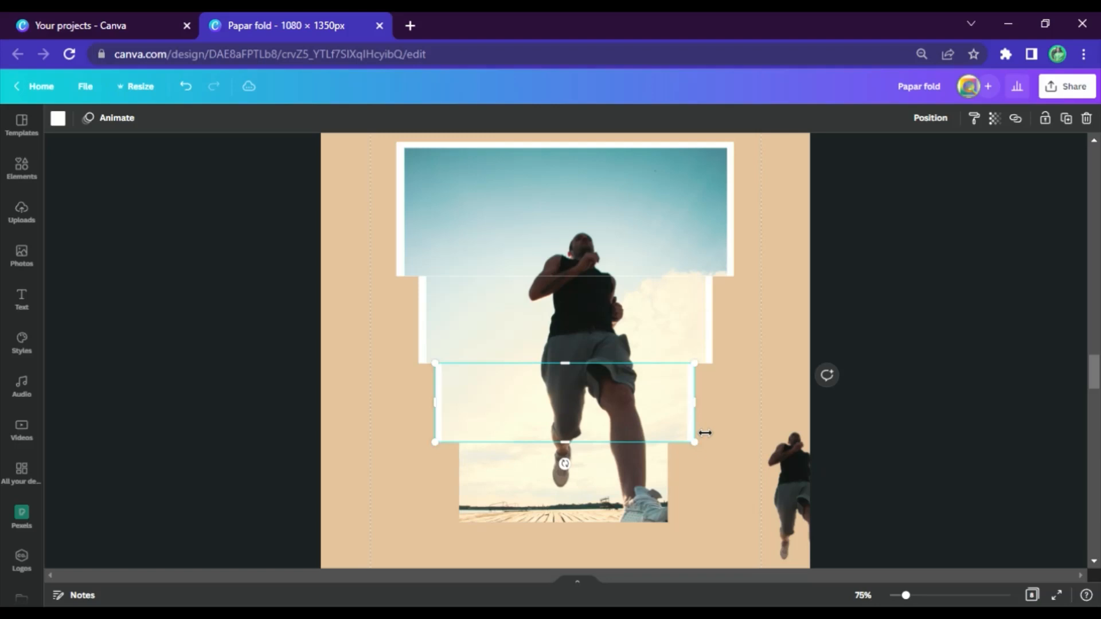
{"action": "left_click_drag", "start_coordinate": [625, 442], "coordinate": [641, 501]}
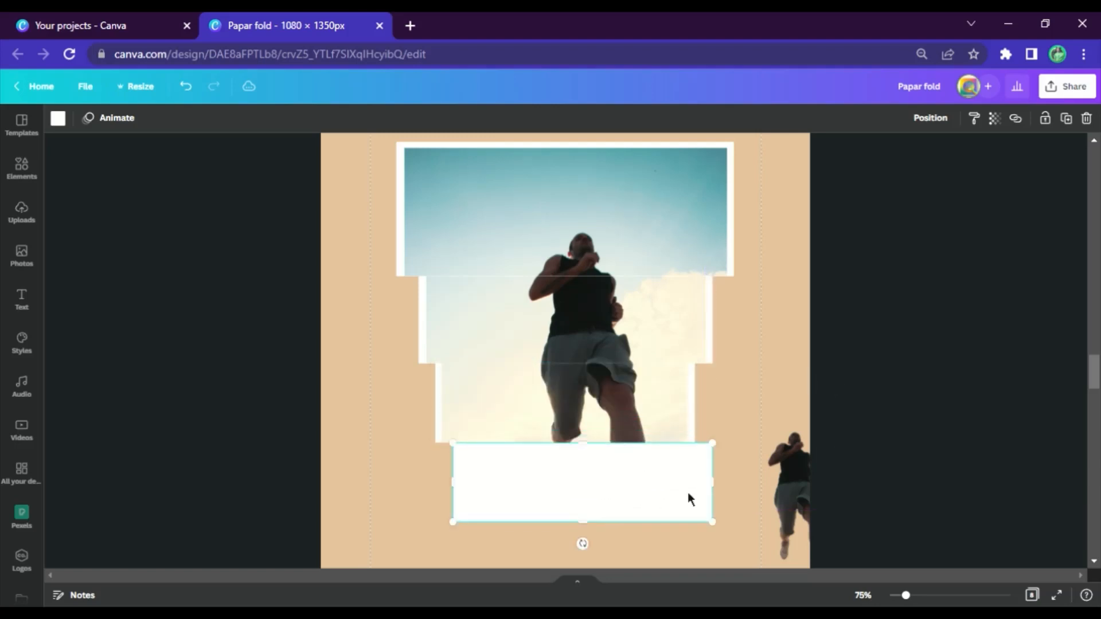
{"action": "left_click_drag", "start_coordinate": [724, 494], "coordinate": [695, 462]}
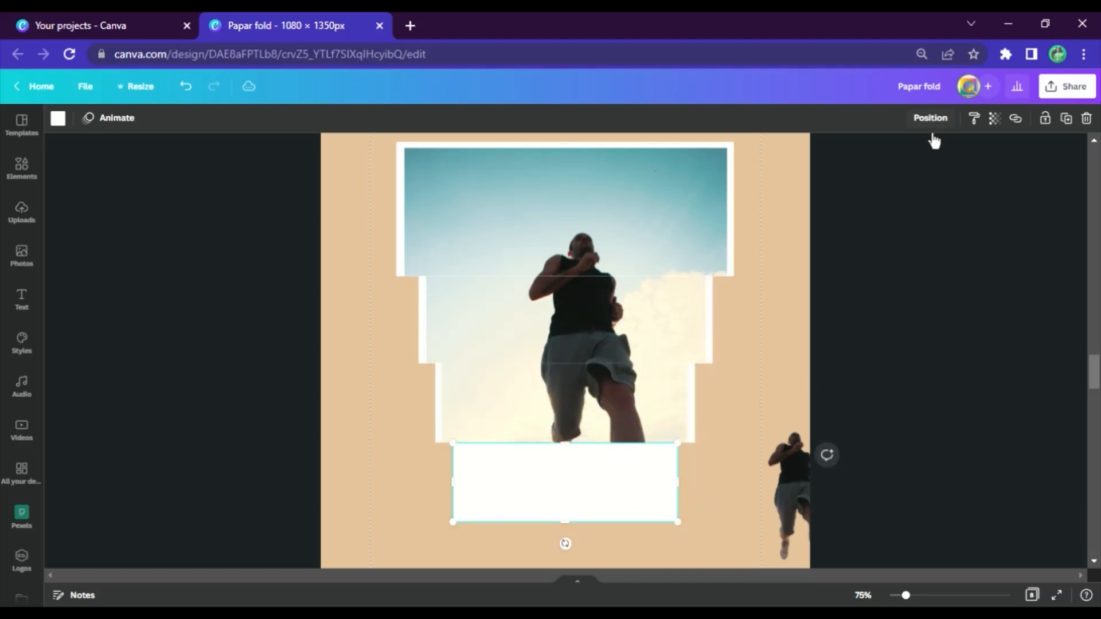
Send the fourth white rectangle behind its strip and adjust its lower and right edges to form an even thin border.
{"action": "left_click", "coordinate": [929, 119]}
{"action": "left_click", "coordinate": [898, 172]}
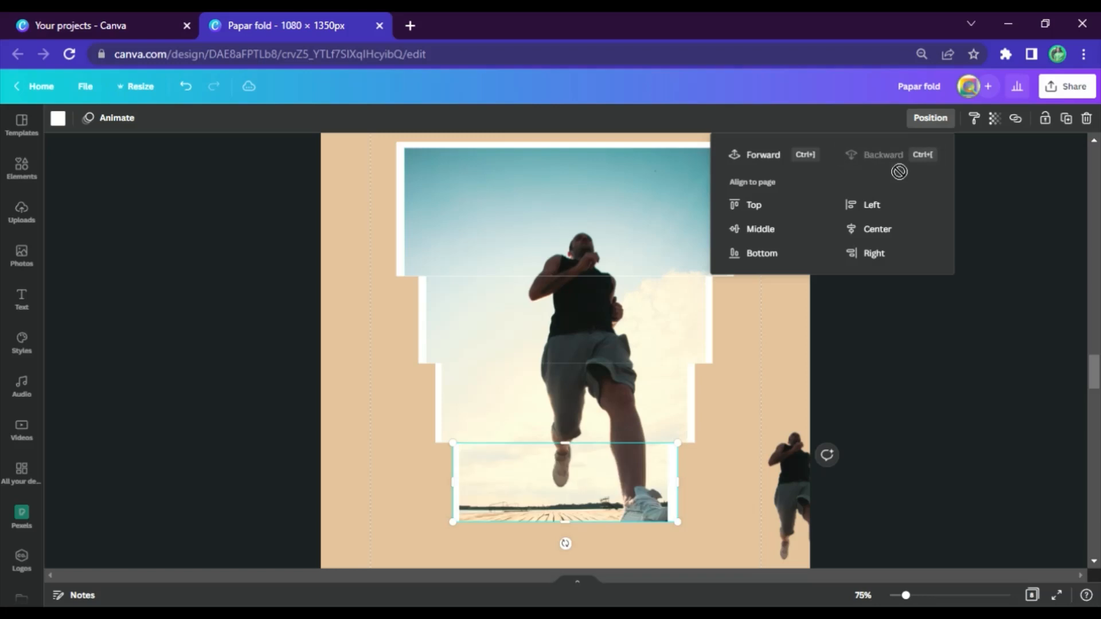
{"action": "left_click", "coordinate": [572, 534]}
{"action": "left_click_drag", "start_coordinate": [572, 534], "coordinate": [572, 536]}
{"action": "left_click_drag", "start_coordinate": [571, 536], "coordinate": [572, 536]}
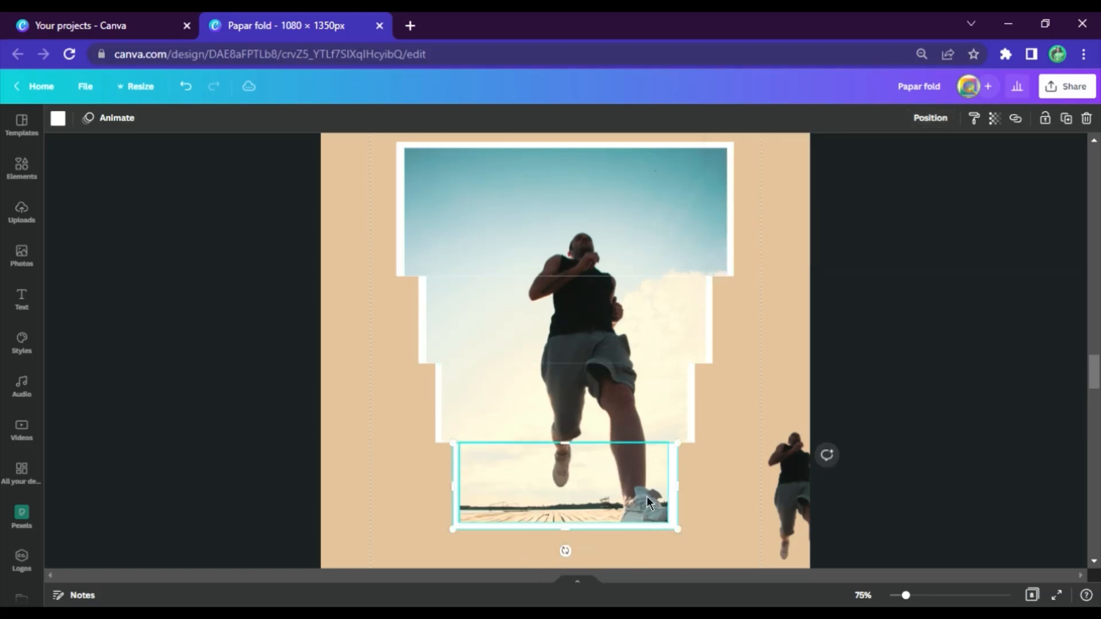
{"action": "left_click_drag", "start_coordinate": [684, 494], "coordinate": [680, 495]}
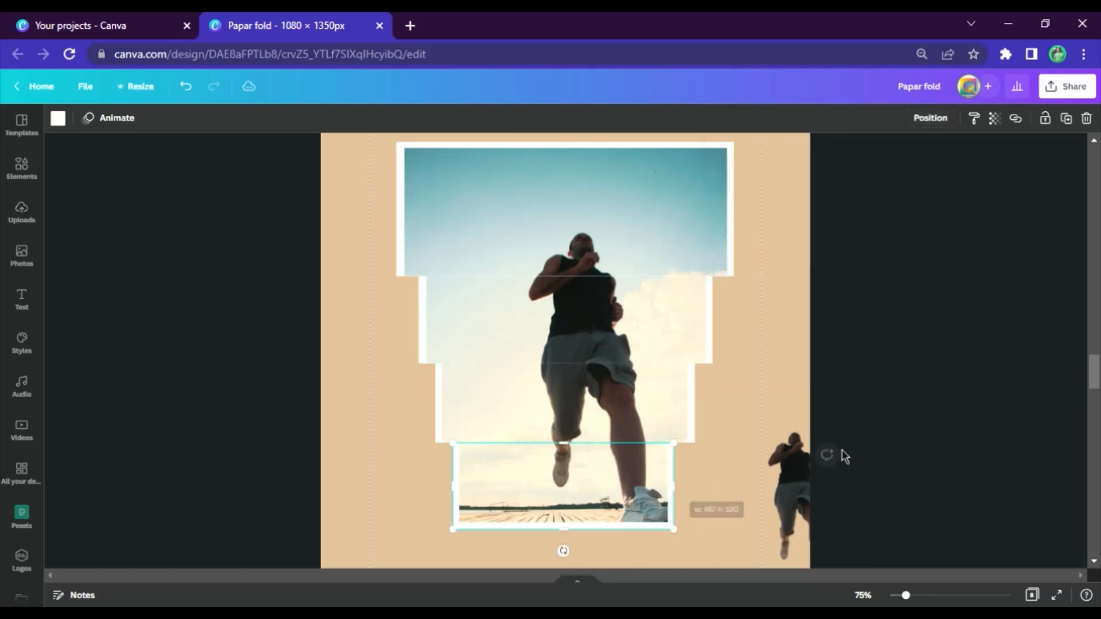
{"action": "left_click", "coordinate": [918, 381]}
Copy the shadow square element from page 4 and paste it onto page 5.
{"action": "scroll", "coordinate": [832, 361], "scroll_direction": "down", "scroll_amount": 3}
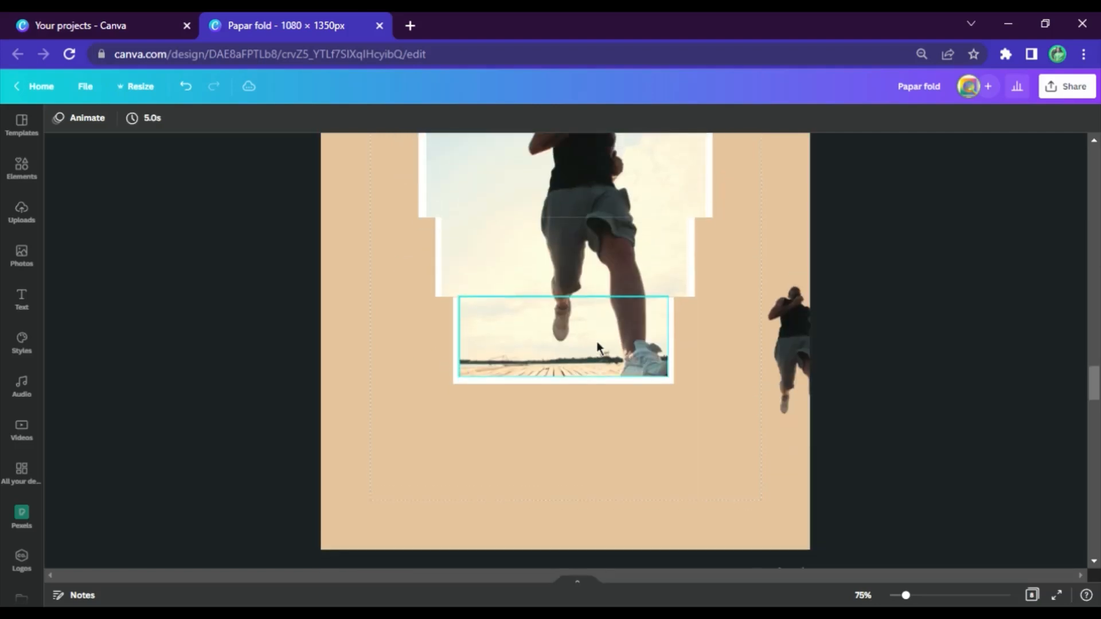
{"action": "scroll", "coordinate": [631, 339], "scroll_direction": "up", "scroll_amount": 3}
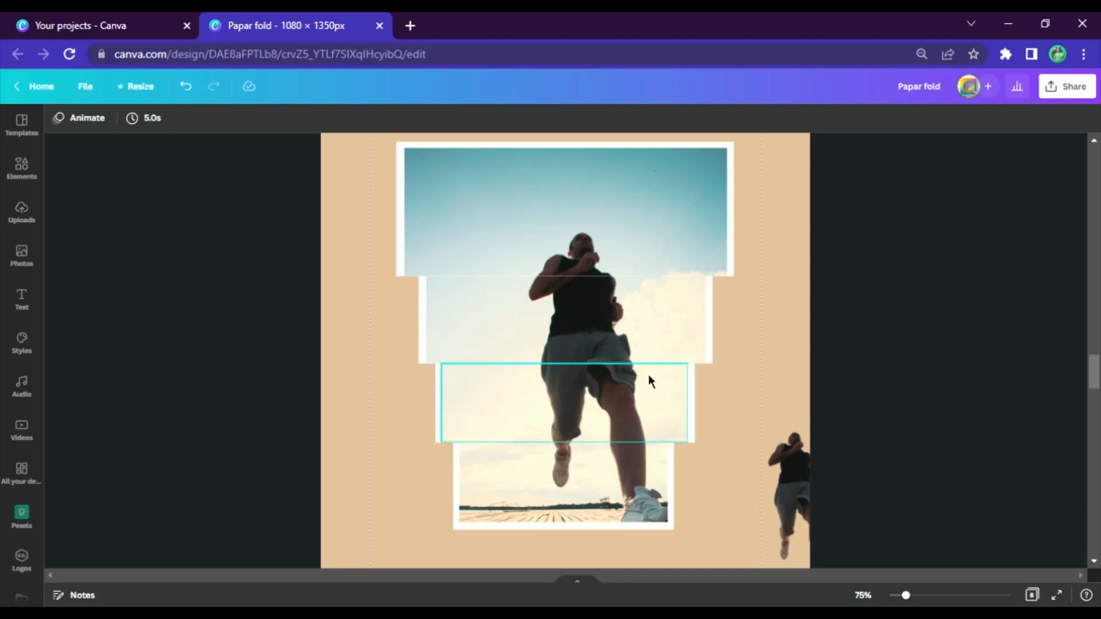
{"action": "scroll", "coordinate": [654, 447], "scroll_direction": "up", "scroll_amount": 6}
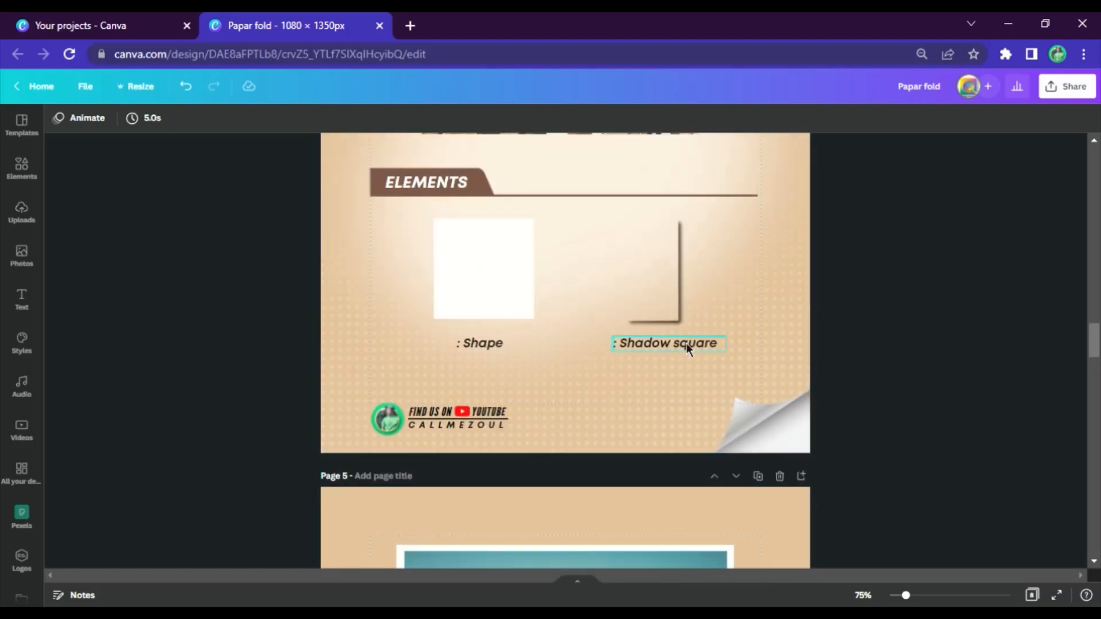
{"action": "left_click", "coordinate": [682, 313]}
{"action": "scroll", "coordinate": [652, 325], "scroll_direction": "down", "scroll_amount": 5}
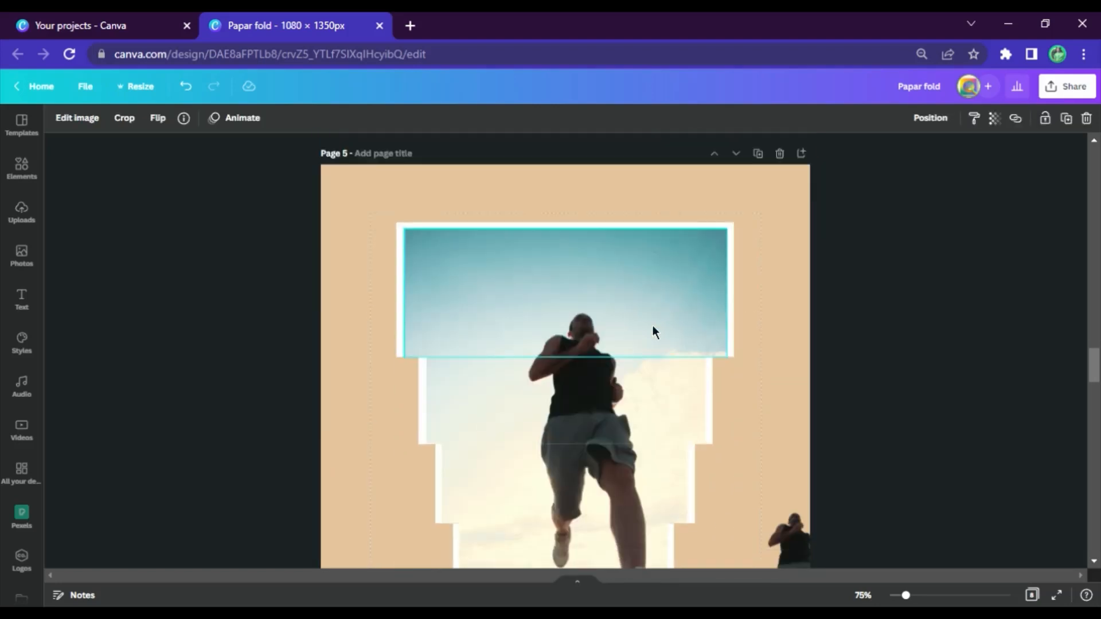
{"action": "left_click", "coordinate": [594, 303]}
{"action": "key", "text": "ctrl+v"}
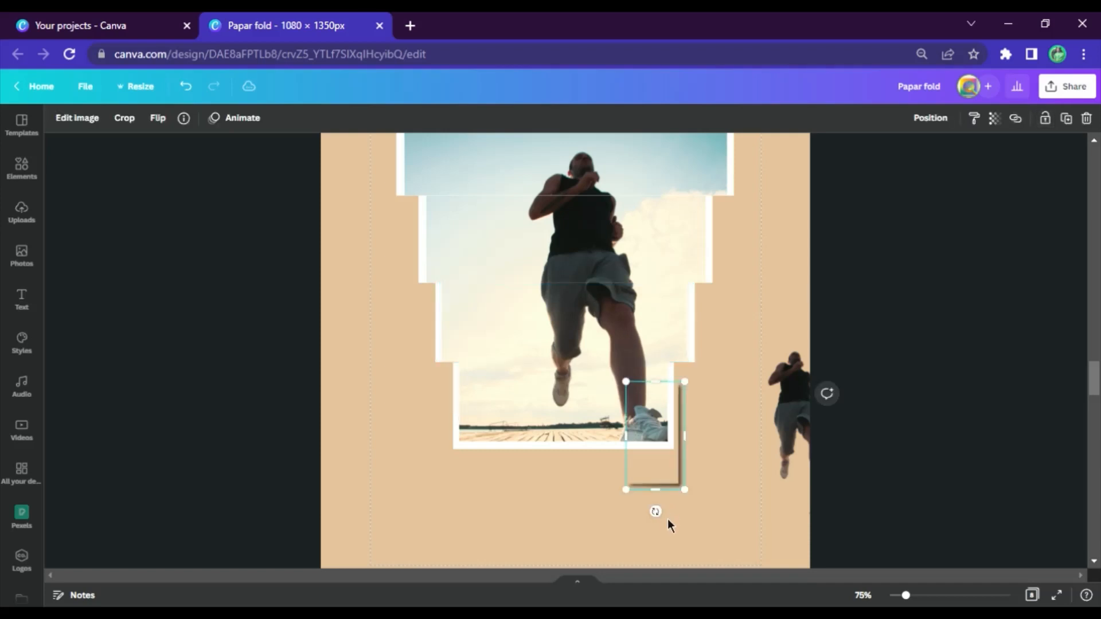
Rotate the shadow square a quarter turn and reshape it into a thin horizontal shadow beneath the third strip, matching its bordered width.
{"action": "left_click_drag", "start_coordinate": [665, 522], "coordinate": [565, 443]}
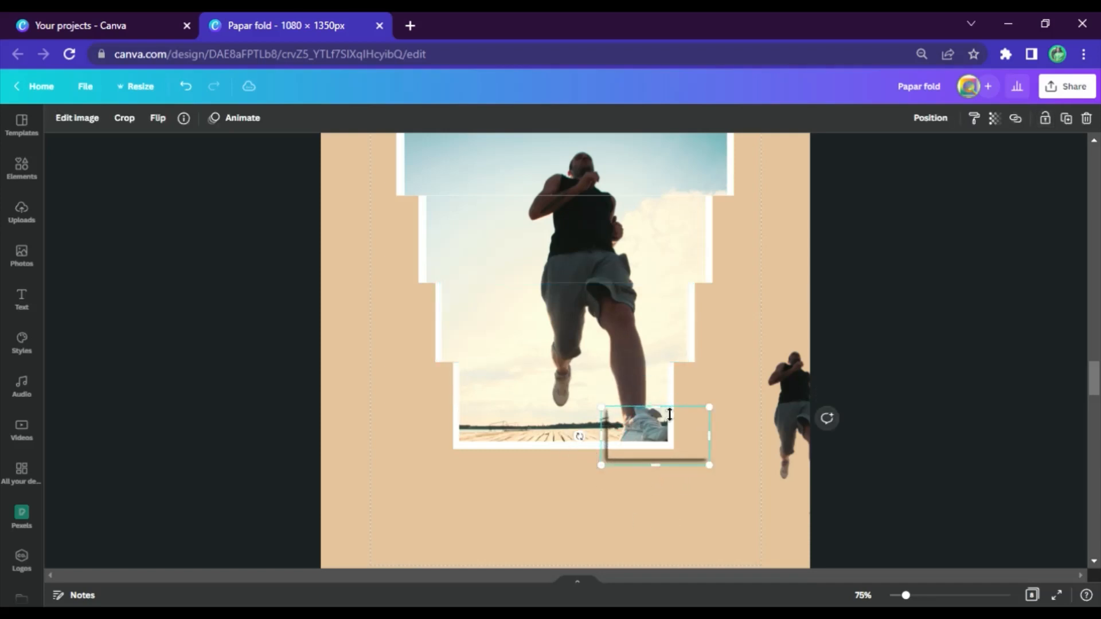
{"action": "left_click_drag", "start_coordinate": [667, 407], "coordinate": [430, 396]}
{"action": "left_click", "coordinate": [722, 447]}
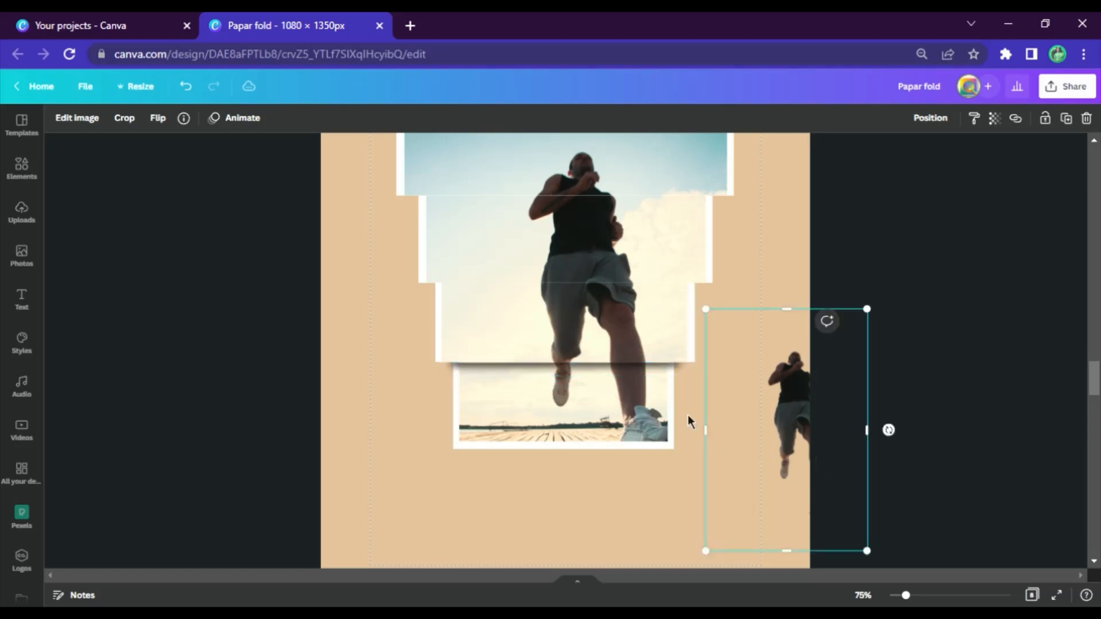
Duplicate the thin shadow to the lower edge of the second strip and enlarge it to the strip's bordered width.
{"action": "left_click", "coordinate": [662, 377]}
{"action": "left_click_drag", "start_coordinate": [661, 377], "coordinate": [580, 295]}
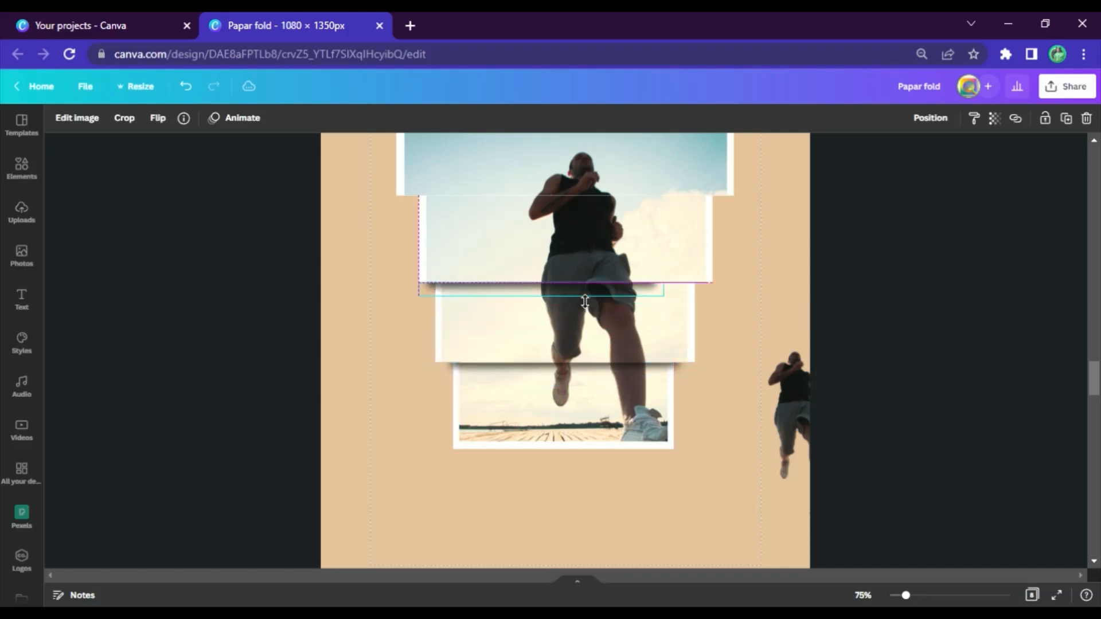
{"action": "left_click_drag", "start_coordinate": [676, 309], "coordinate": [716, 347]}
Duplicate the second strip's shadow to the lower edge of the first strip and enlarge it to that strip's bordered width.
{"action": "scroll", "coordinate": [703, 351], "scroll_direction": "up", "scroll_amount": 3}
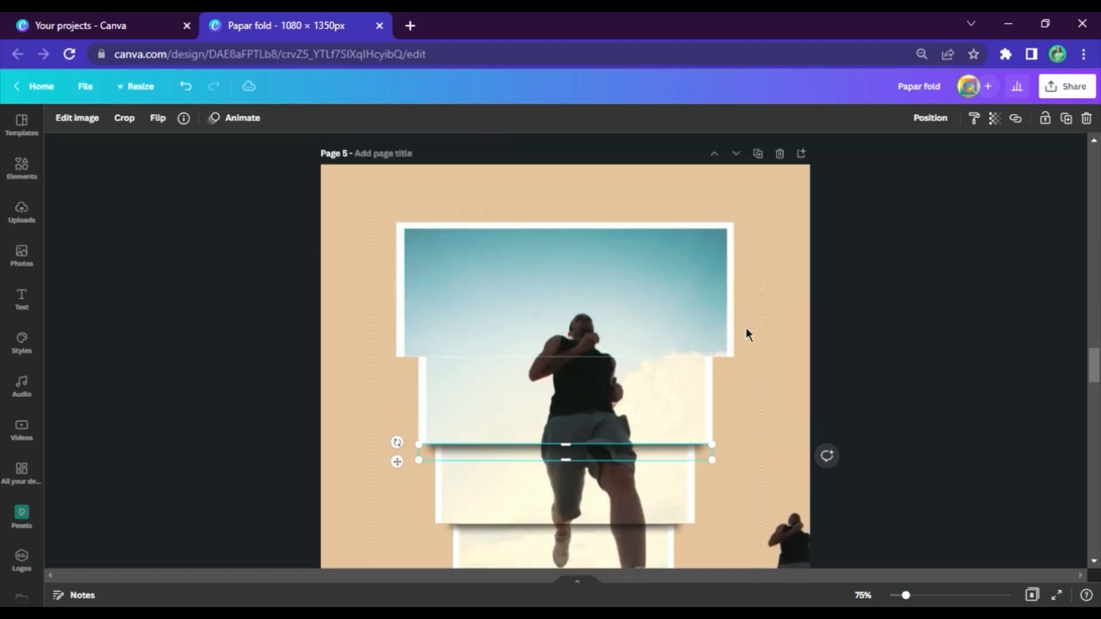
{"action": "left_click_drag", "start_coordinate": [629, 464], "coordinate": [601, 381]}
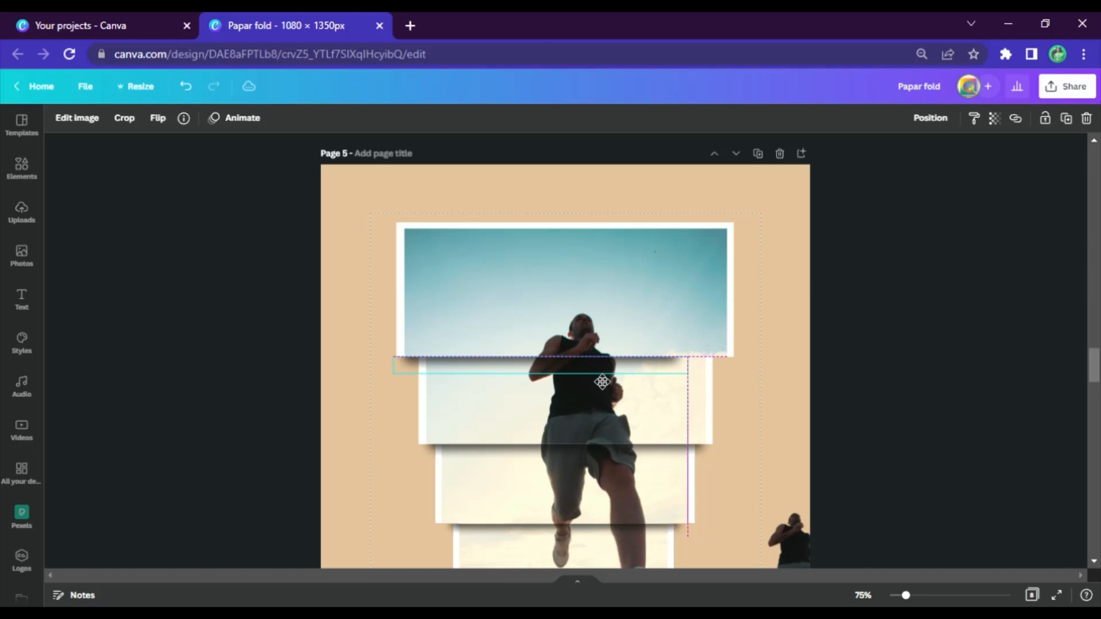
{"action": "left_click_drag", "start_coordinate": [682, 373], "coordinate": [745, 400]}
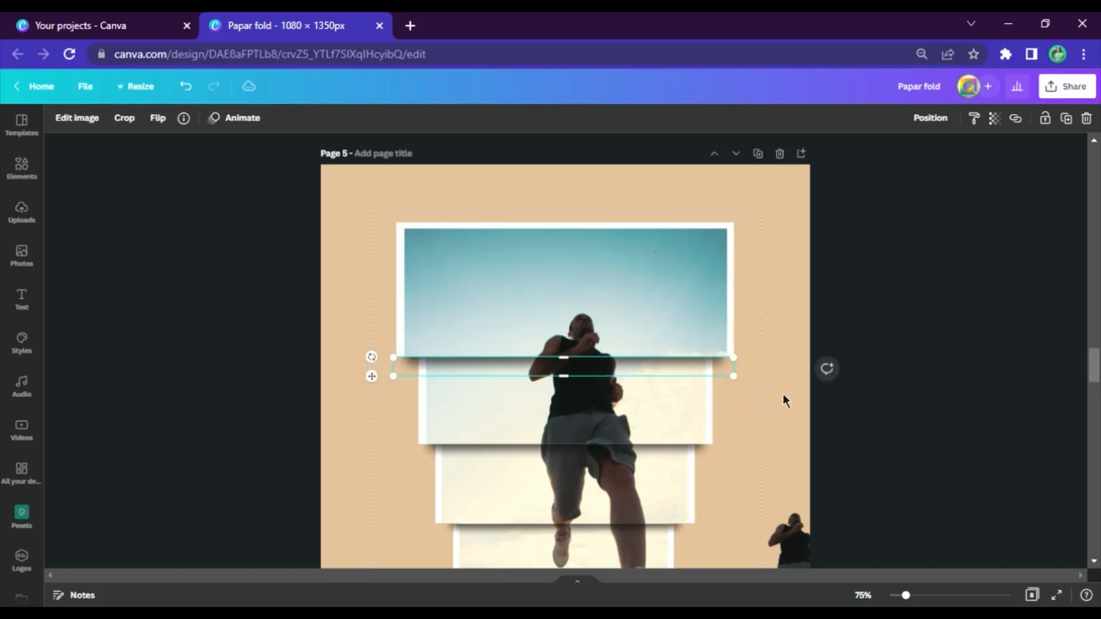
{"action": "left_click", "coordinate": [880, 400]}
Place the cutout runner over the folded strips, enlarge it, and bring it to the front.
{"action": "scroll", "coordinate": [860, 386], "scroll_direction": "down", "scroll_amount": 3}
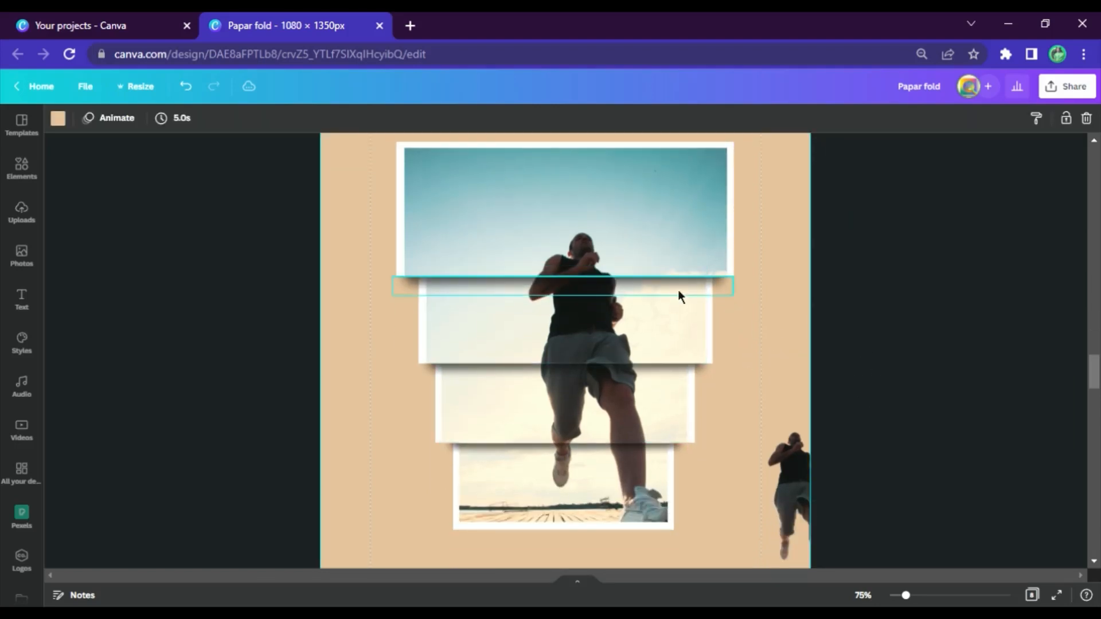
{"action": "left_click_drag", "start_coordinate": [791, 488], "coordinate": [575, 329]}
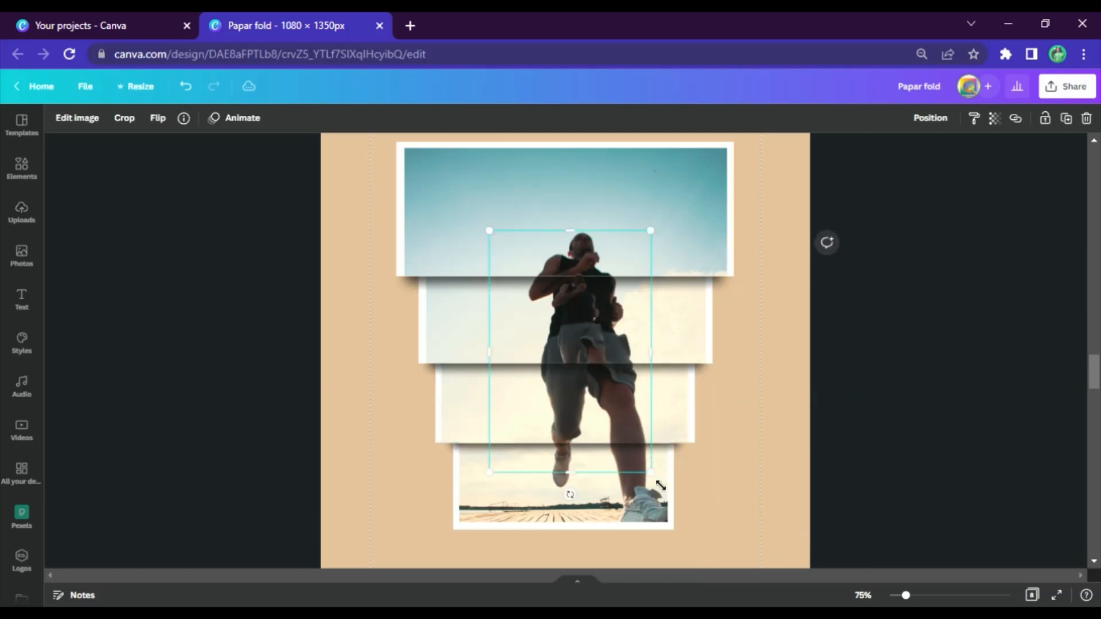
{"action": "left_click_drag", "start_coordinate": [650, 472], "coordinate": [730, 591]}
{"action": "scroll", "coordinate": [927, 201], "scroll_direction": "down", "scroll_amount": 5}
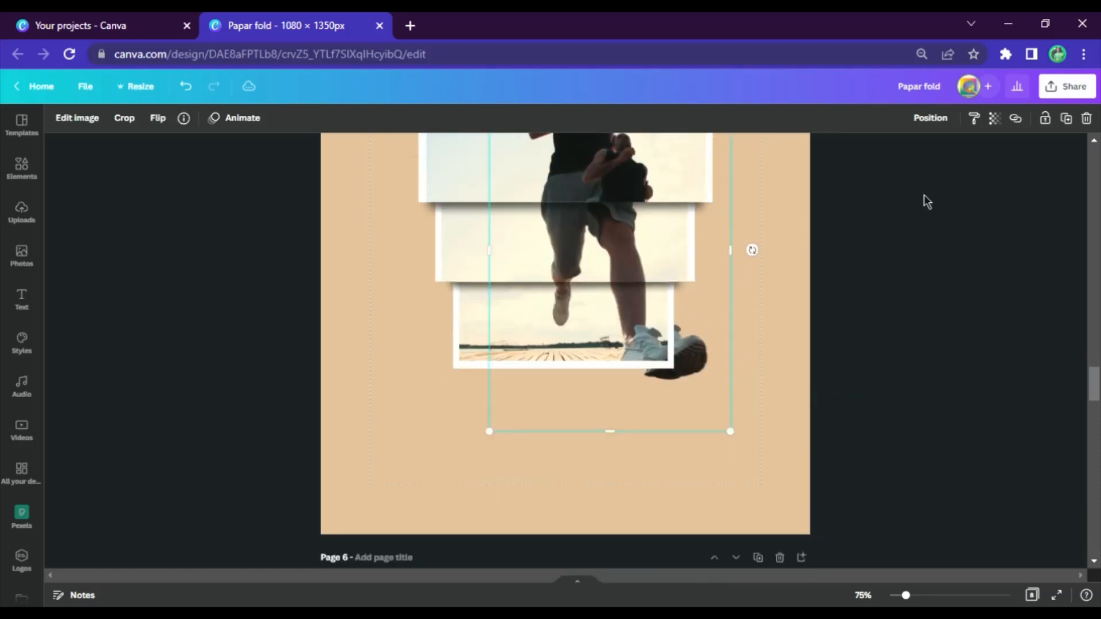
{"action": "left_click", "coordinate": [930, 118]}
{"action": "left_click", "coordinate": [768, 184]}
Align the cutout's upper-left corner with the first strip's photo and scale it to exactly cover the runner in the strips.
{"action": "scroll", "coordinate": [717, 379], "scroll_direction": "up", "scroll_amount": 7}
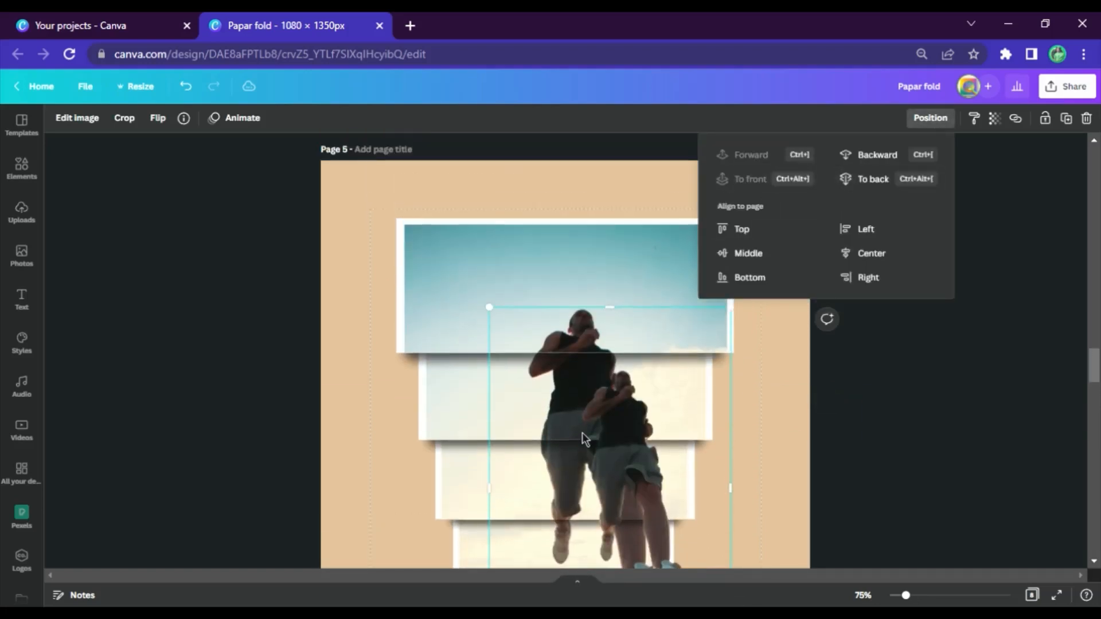
{"action": "scroll", "coordinate": [583, 433], "scroll_direction": "up", "scroll_amount": 2}
{"action": "left_click", "coordinate": [619, 458]}
{"action": "left_click_drag", "start_coordinate": [625, 481], "coordinate": [542, 398]}
{"action": "scroll", "coordinate": [664, 431], "scroll_direction": "down", "scroll_amount": 6}
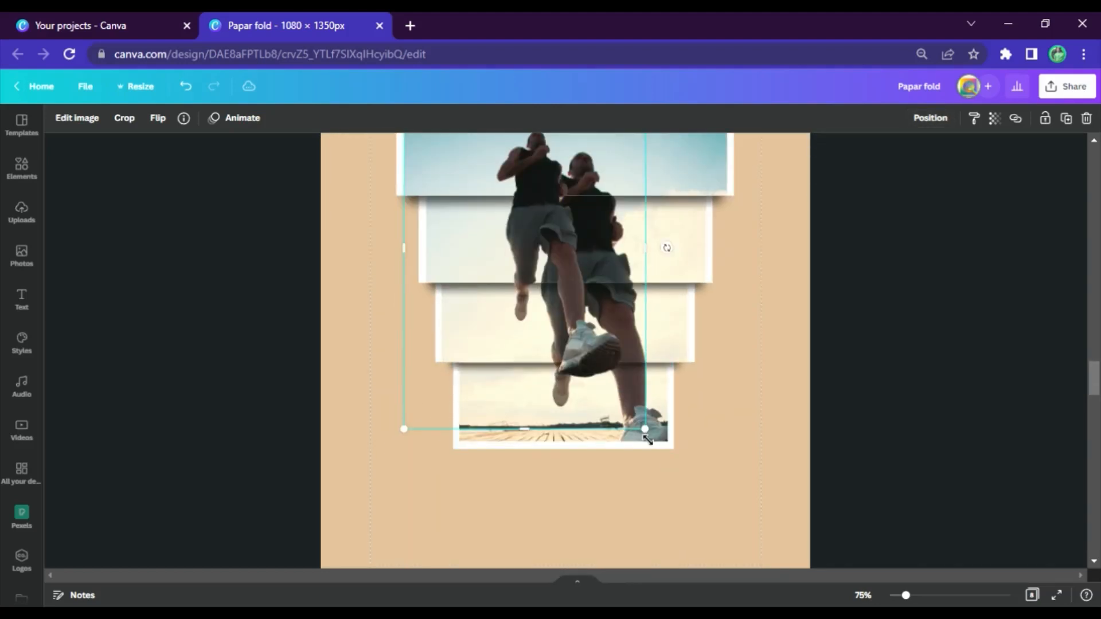
{"action": "left_click_drag", "start_coordinate": [645, 428], "coordinate": [741, 555]}
{"action": "scroll", "coordinate": [748, 453], "scroll_direction": "up", "scroll_amount": 2}
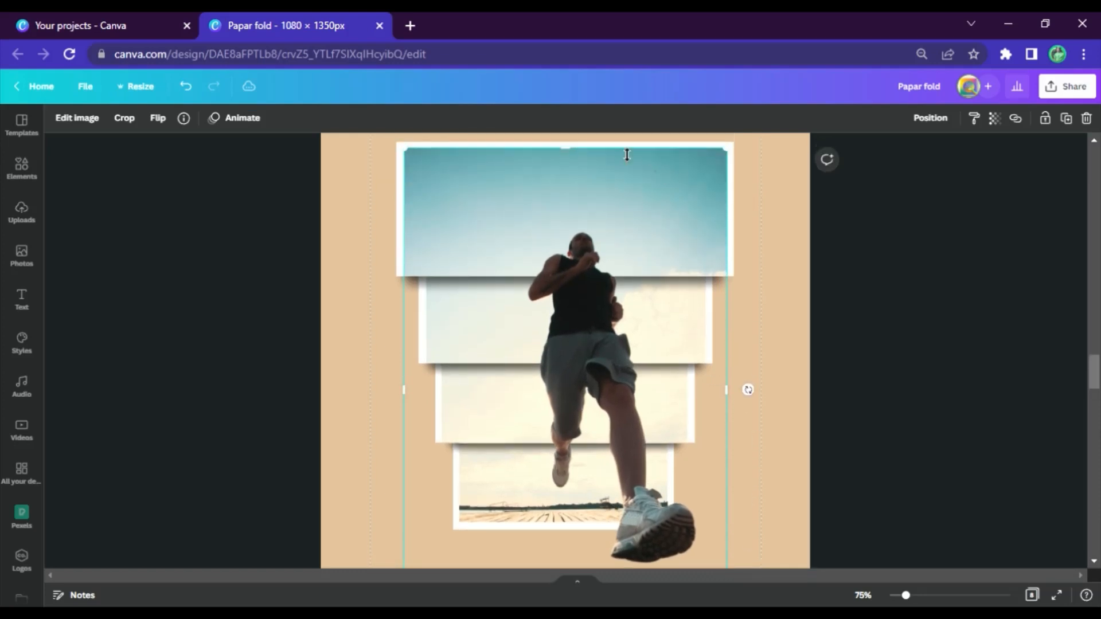
Try the Curved shadow on the cutout runner, then choose the Backdrop shadow effect instead.
{"action": "left_click", "coordinate": [71, 121]}
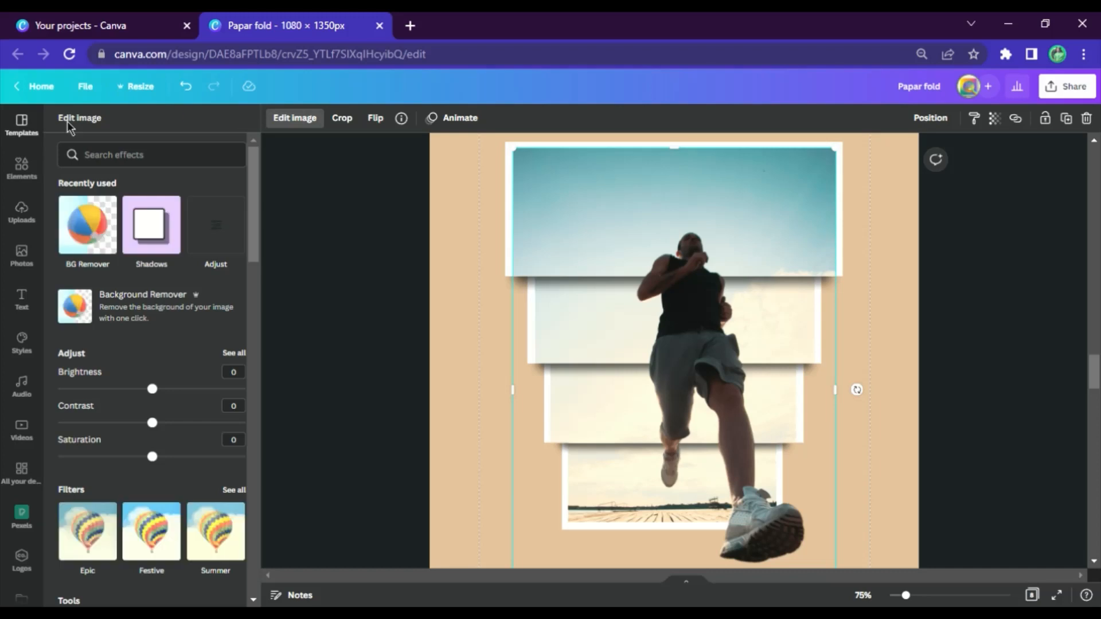
{"action": "left_click", "coordinate": [161, 236]}
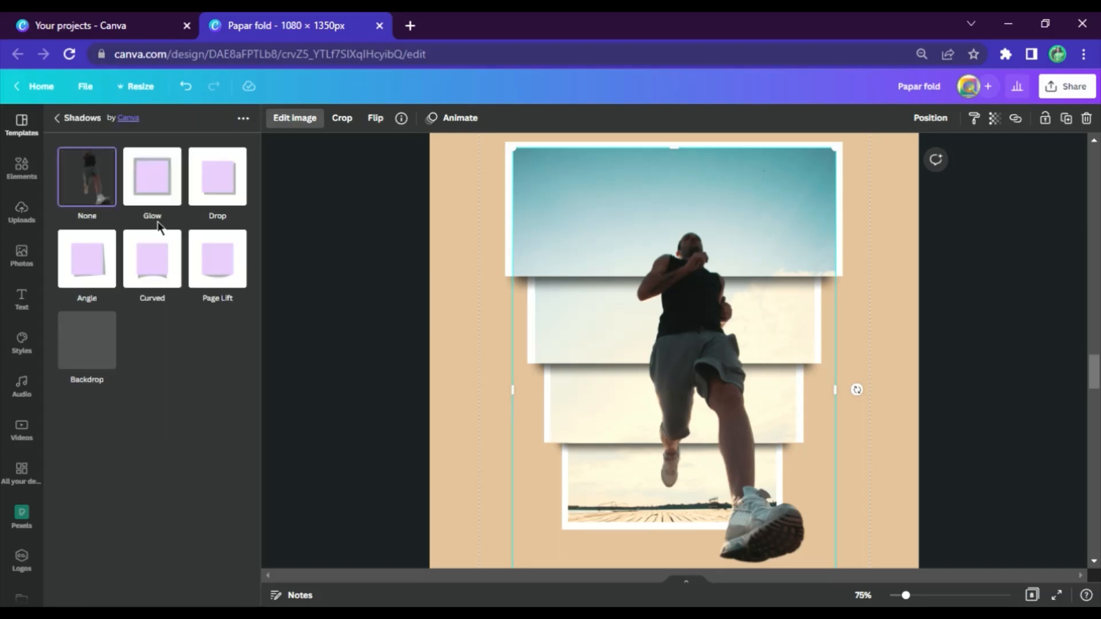
{"action": "left_click", "coordinate": [170, 286]}
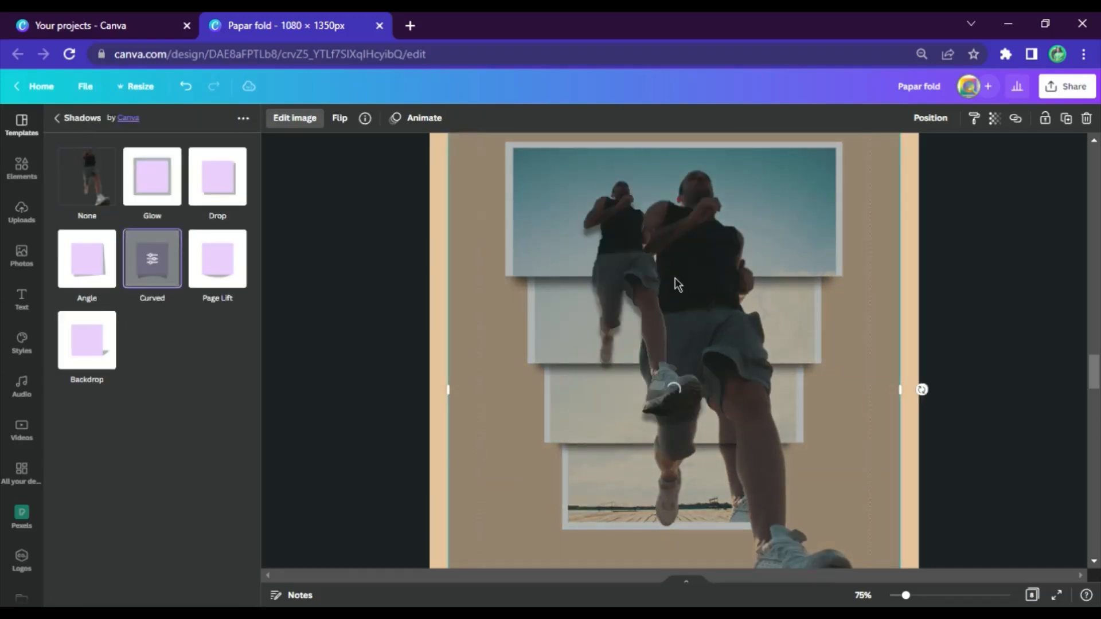
{"action": "left_click", "coordinate": [92, 361]}
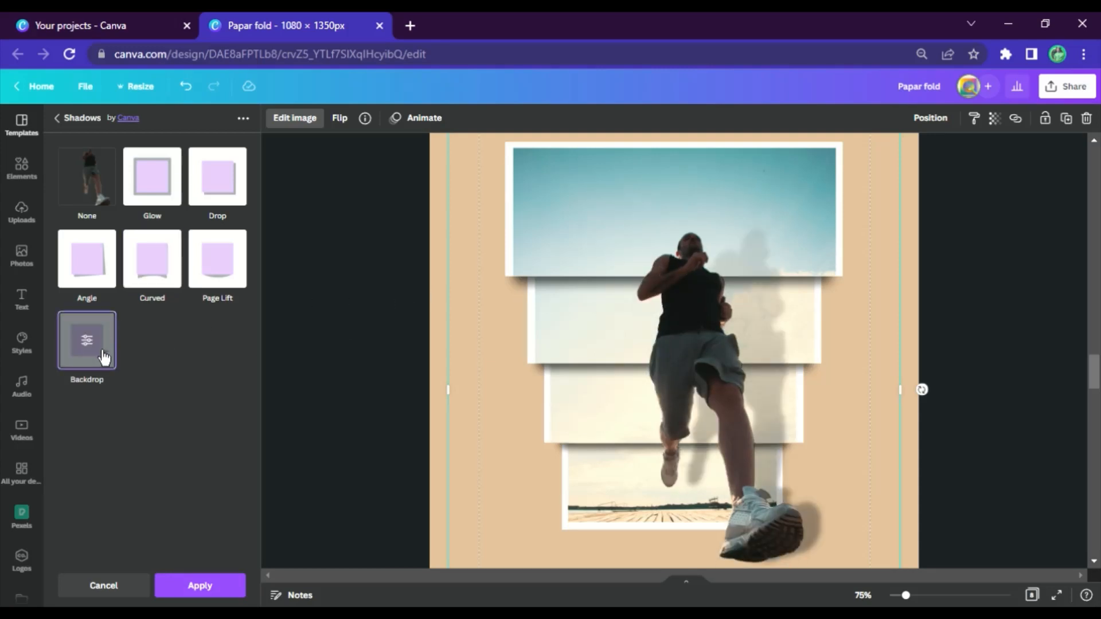
Set the Backdrop shadow's vertical angle to 79, horizontal angle to 8 and transparency to 79, and apply it to the runner.
{"action": "left_click", "coordinate": [103, 356]}
{"action": "left_click_drag", "start_coordinate": [166, 259], "coordinate": [214, 264]}
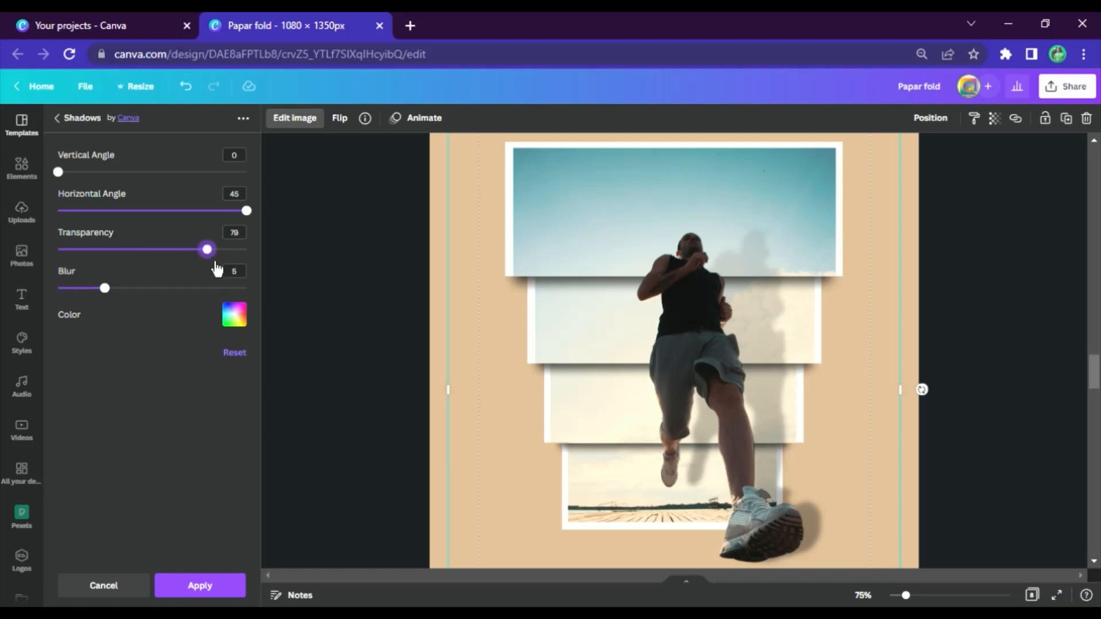
{"action": "left_click_drag", "start_coordinate": [57, 172], "coordinate": [180, 187]}
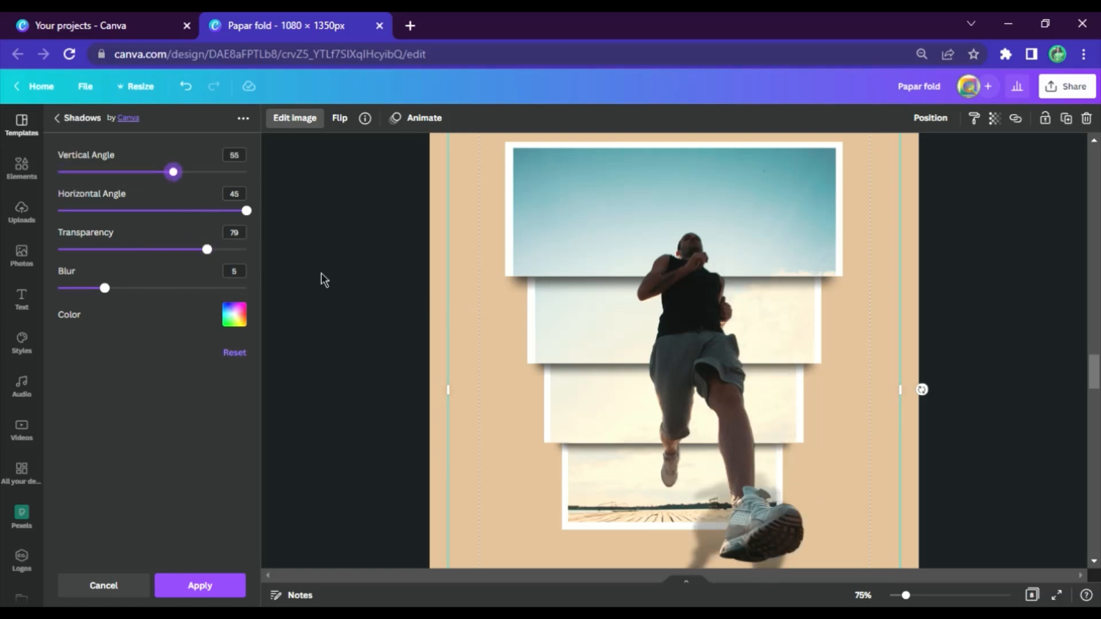
{"action": "scroll", "coordinate": [843, 351], "scroll_direction": "down", "scroll_amount": 2}
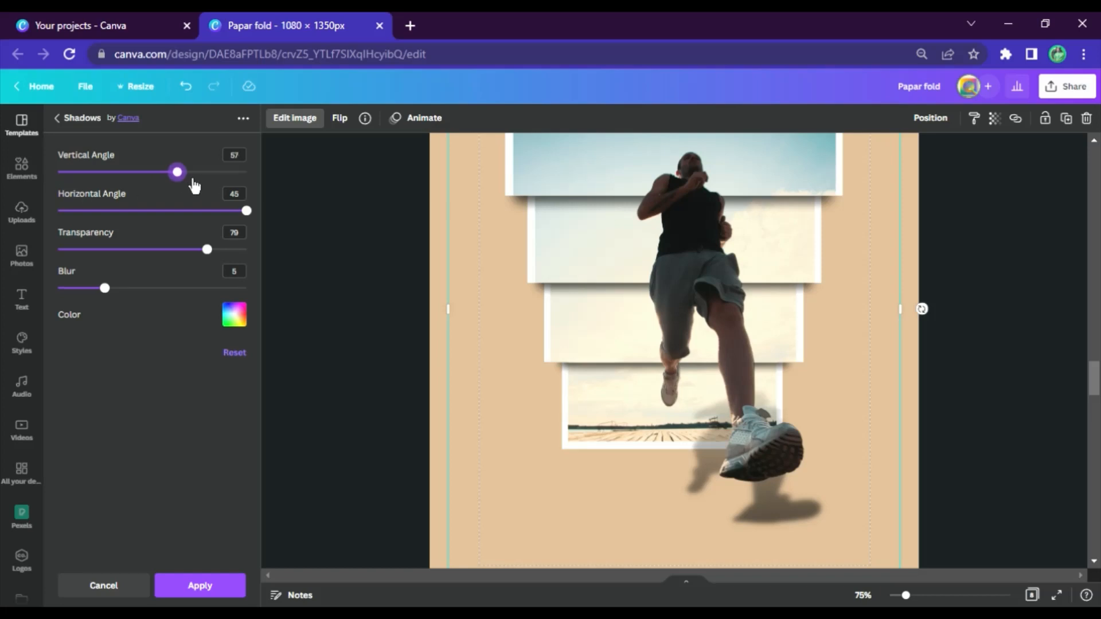
{"action": "left_click_drag", "start_coordinate": [195, 185], "coordinate": [178, 221]}
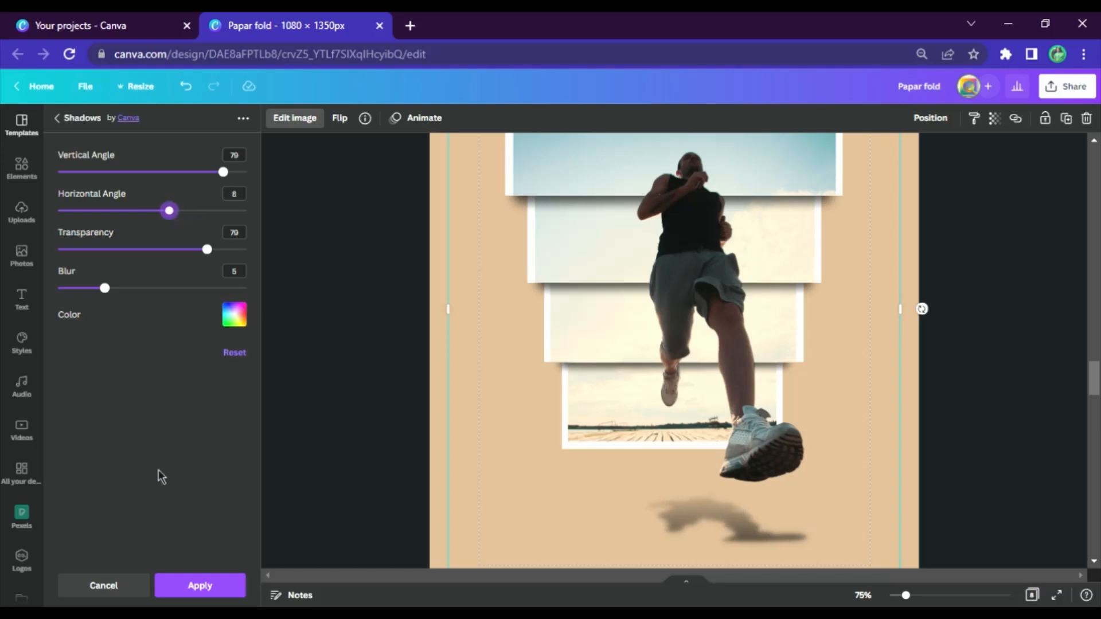
{"action": "left_click", "coordinate": [206, 590]}
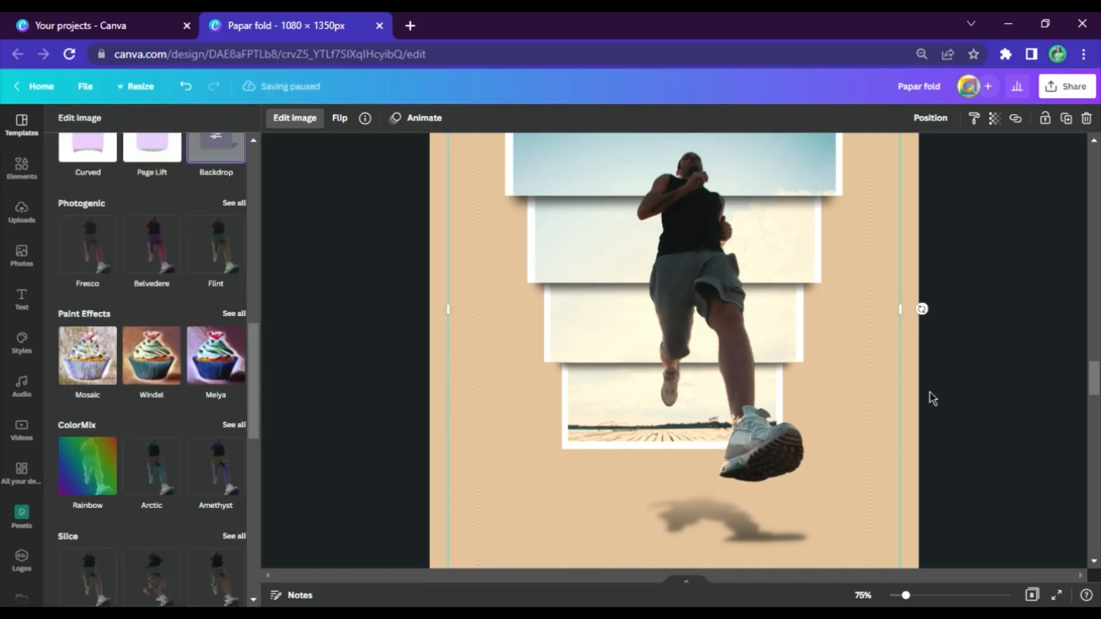
{"action": "left_click", "coordinate": [954, 384]}
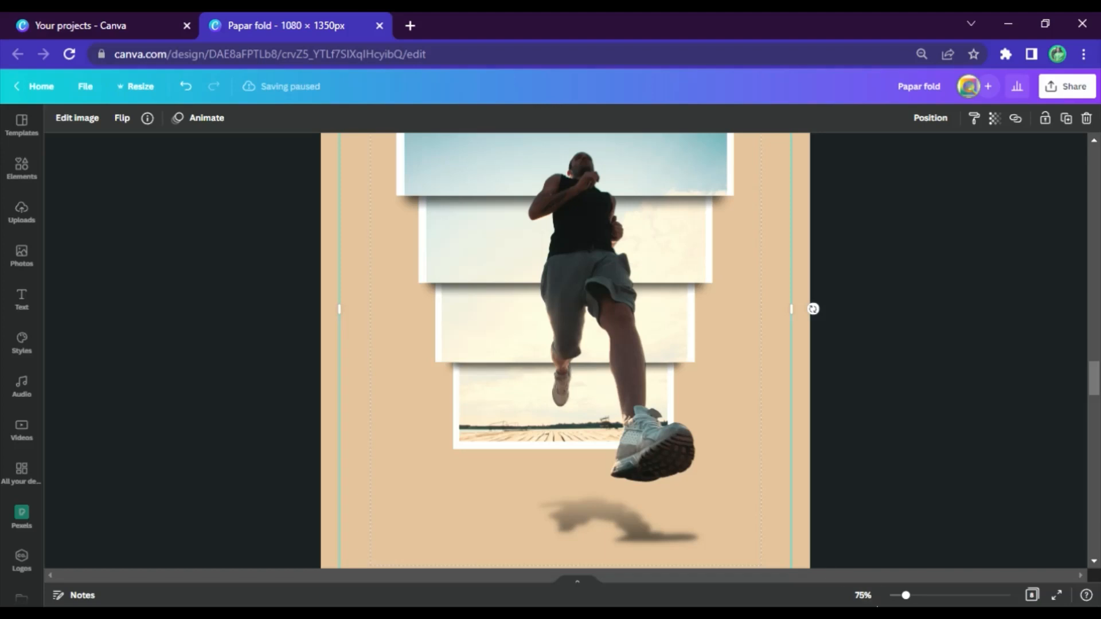
Set the zoom to 50% and review the whole page 5 paper fold composition with nothing selected.
{"action": "left_click", "coordinate": [862, 596]}
{"action": "left_click", "coordinate": [849, 452]}
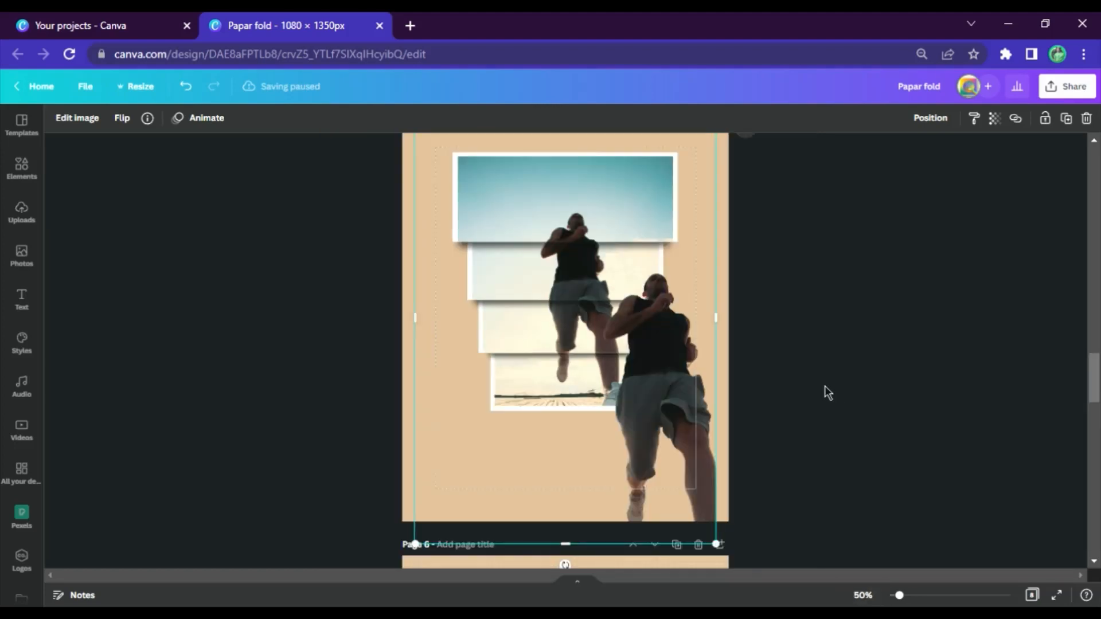
{"action": "left_click", "coordinate": [766, 359]}
{"action": "scroll", "coordinate": [758, 370], "scroll_direction": "up", "scroll_amount": 1}
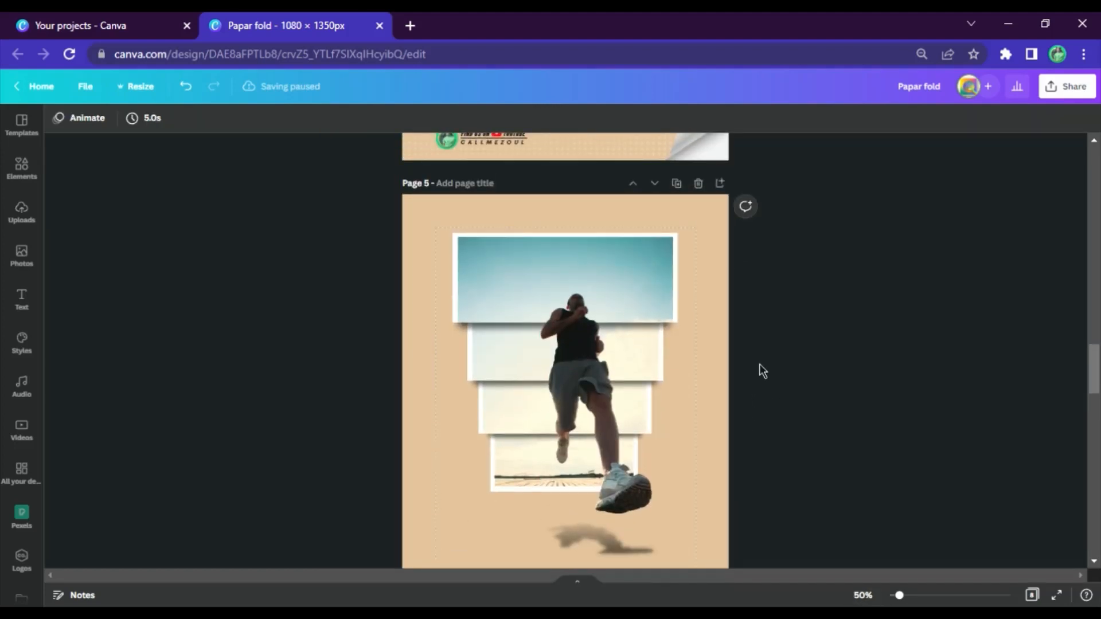
{"action": "scroll", "coordinate": [760, 369], "scroll_direction": "down", "scroll_amount": 1}
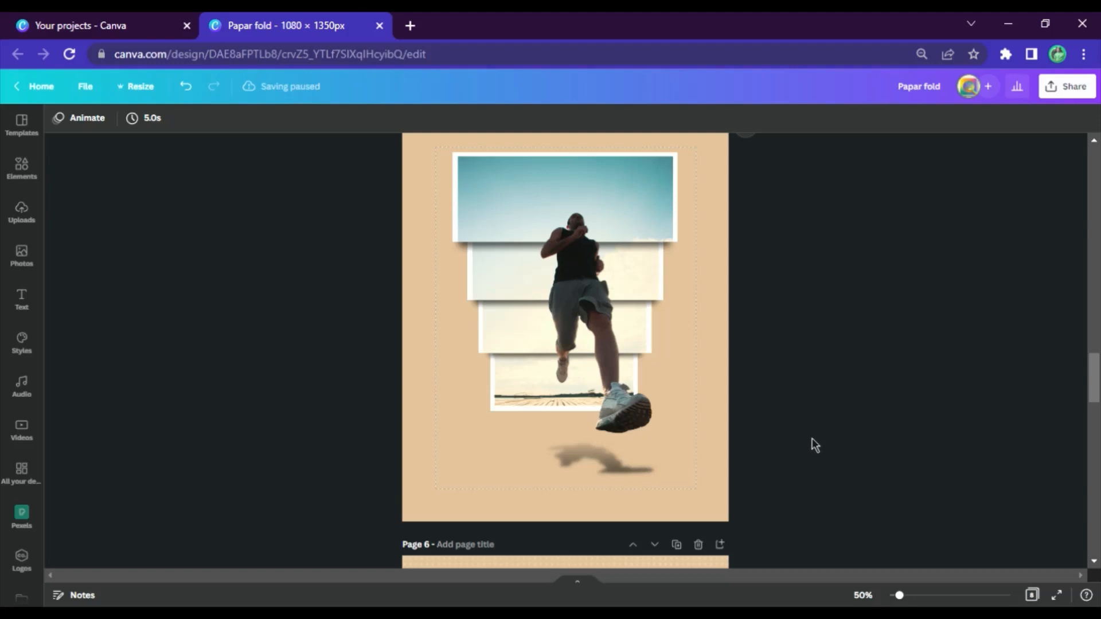
{"action": "scroll", "coordinate": [1092, 400], "scroll_direction": "up", "scroll_amount": 1}
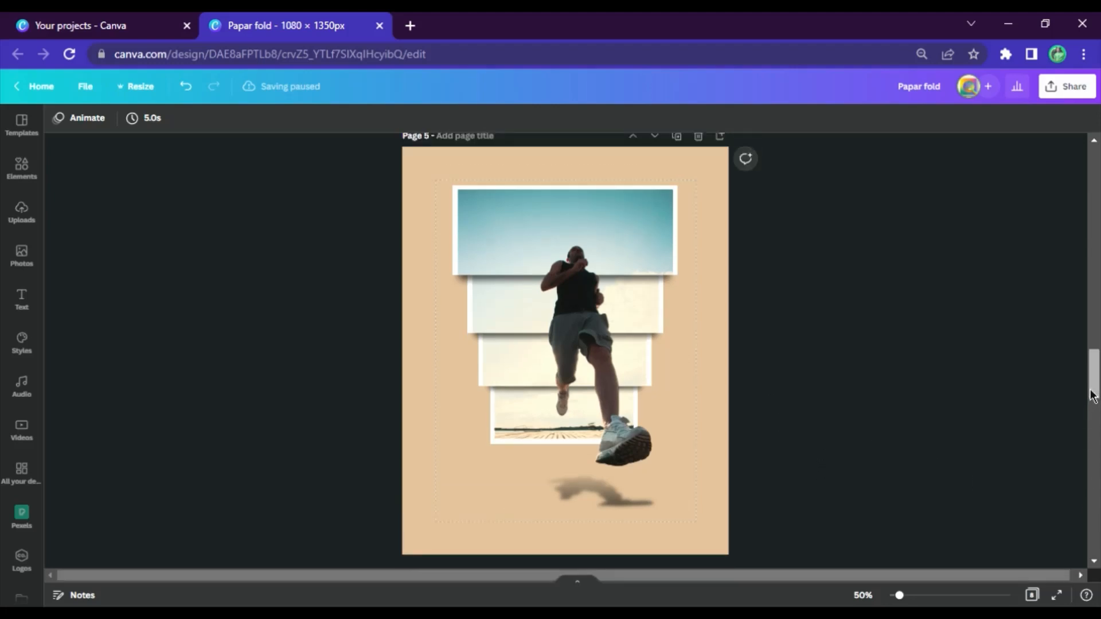